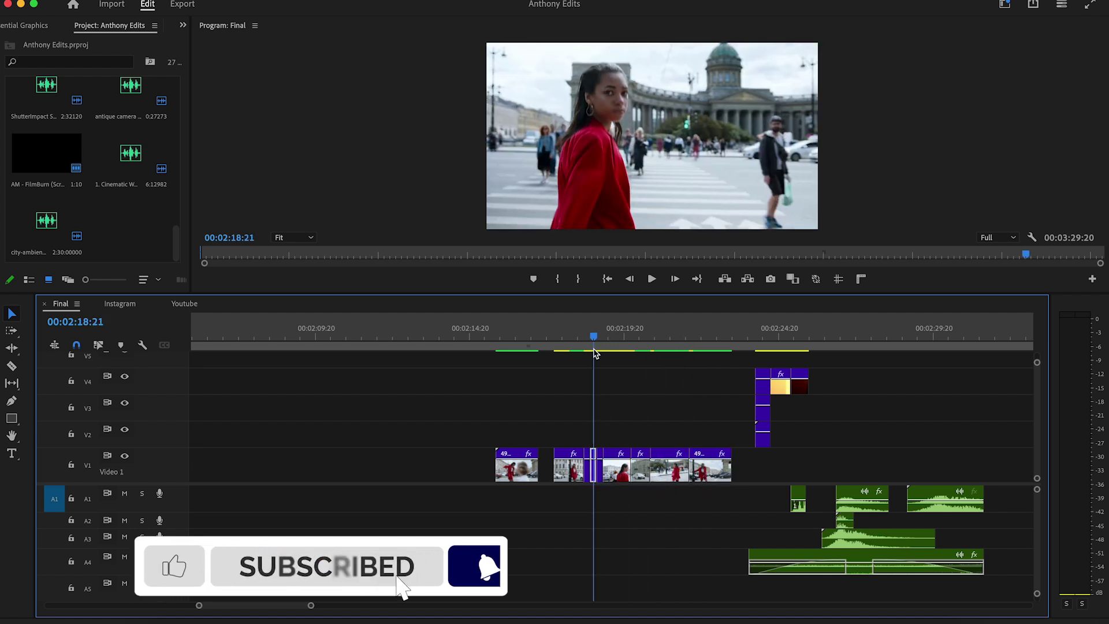
Step: Add a frame hold at 00:02:17:01 on the first V1 clip and extend the held frame across the gap before the next clip
right_click(529, 471)
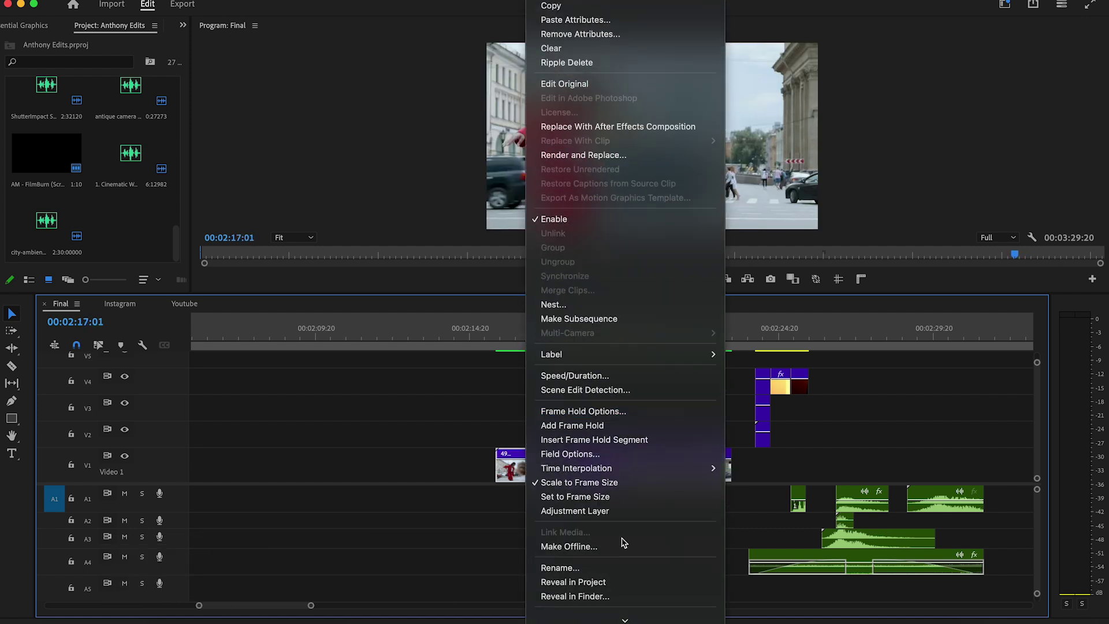
left_click(563, 425)
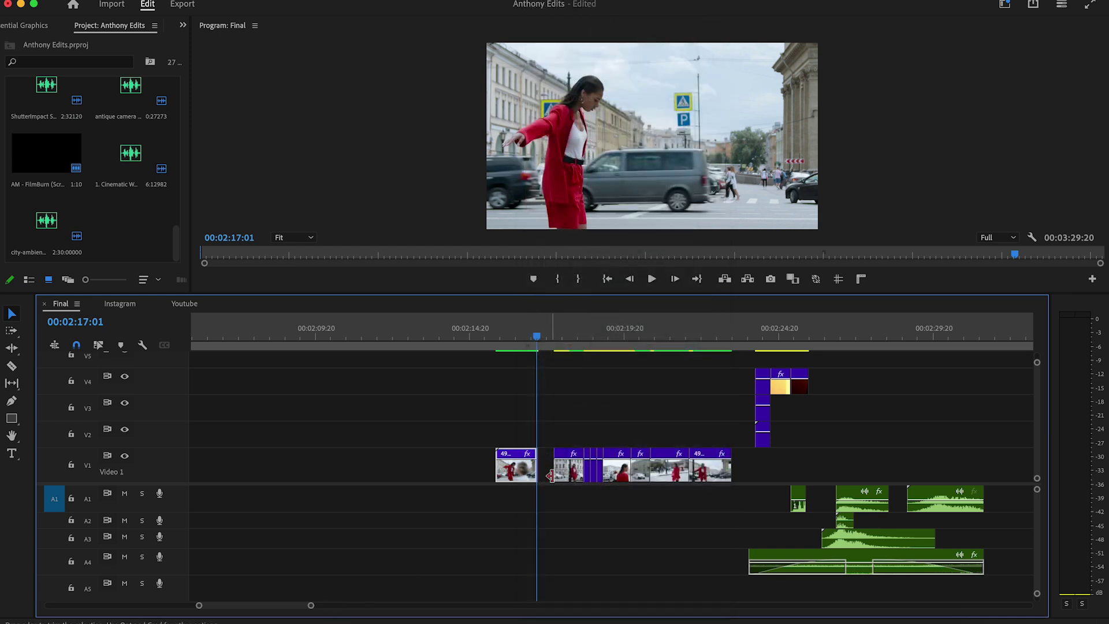
left_click(543, 469)
left_click_drag(537, 338, 549, 339)
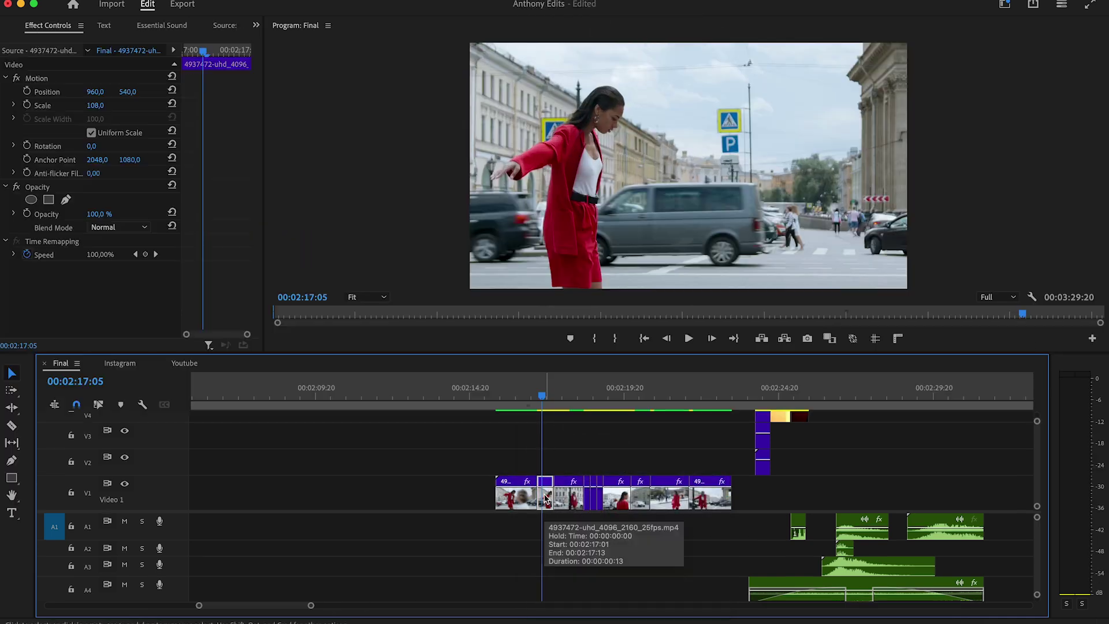
Step: Copy the frame hold clip onto V2 and draw a freeform opacity mask around the woman in red
left_click_drag(545, 496, 546, 470)
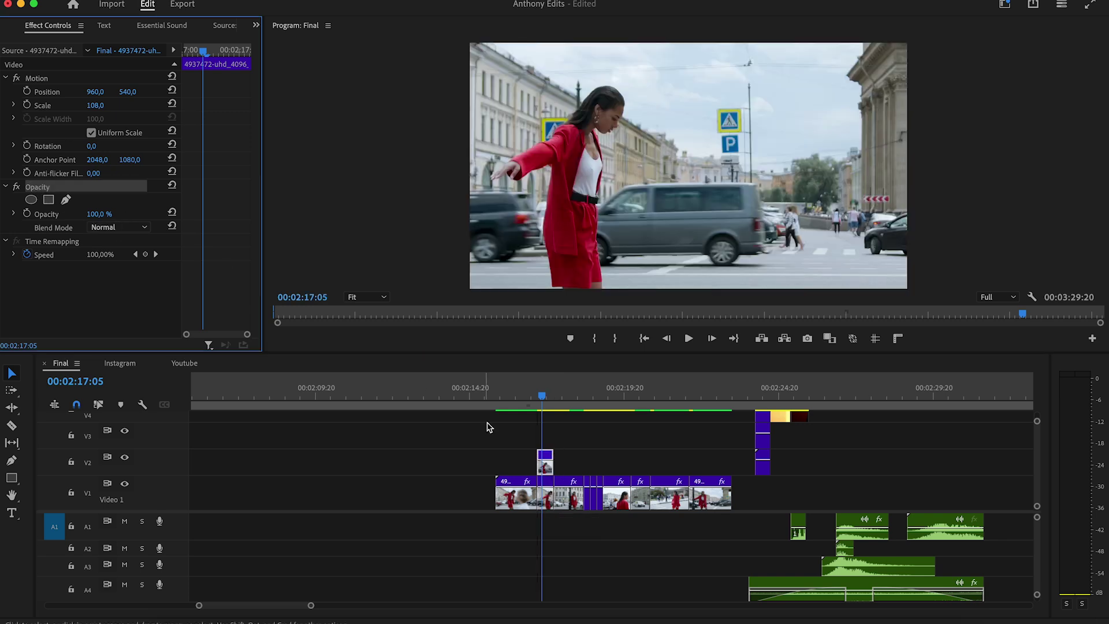
left_click(383, 382)
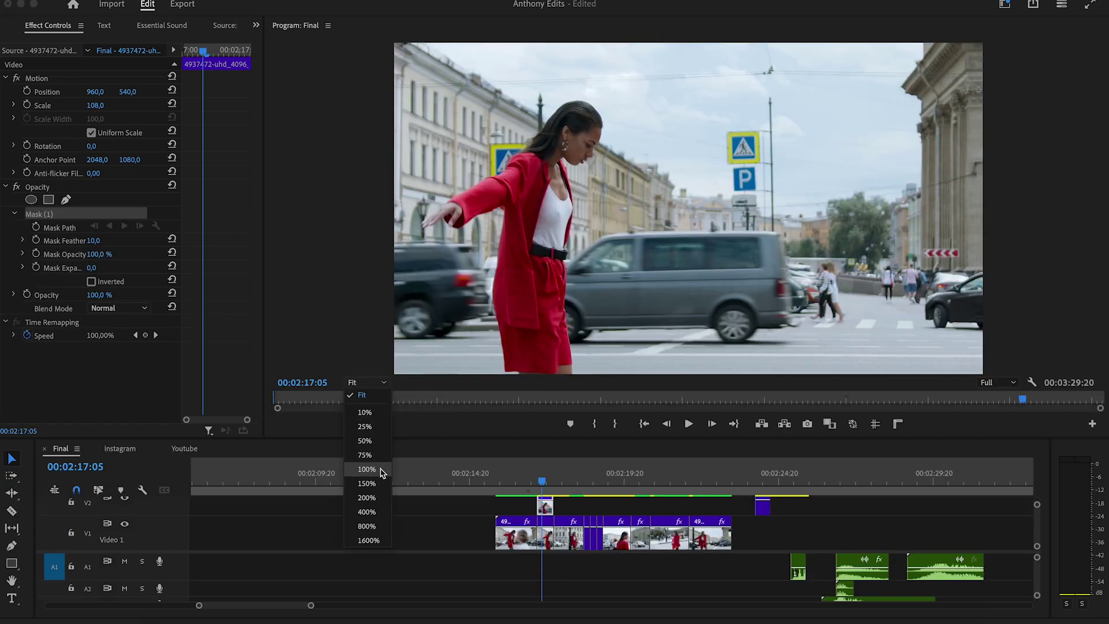
left_click(367, 469)
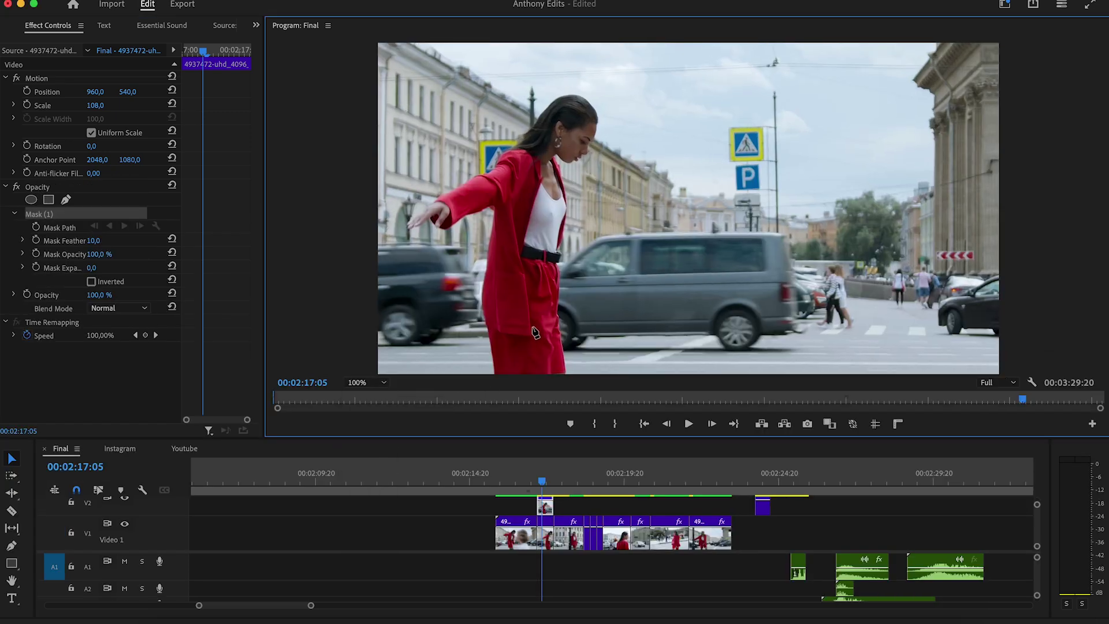
scroll(526, 347, "down", 2)
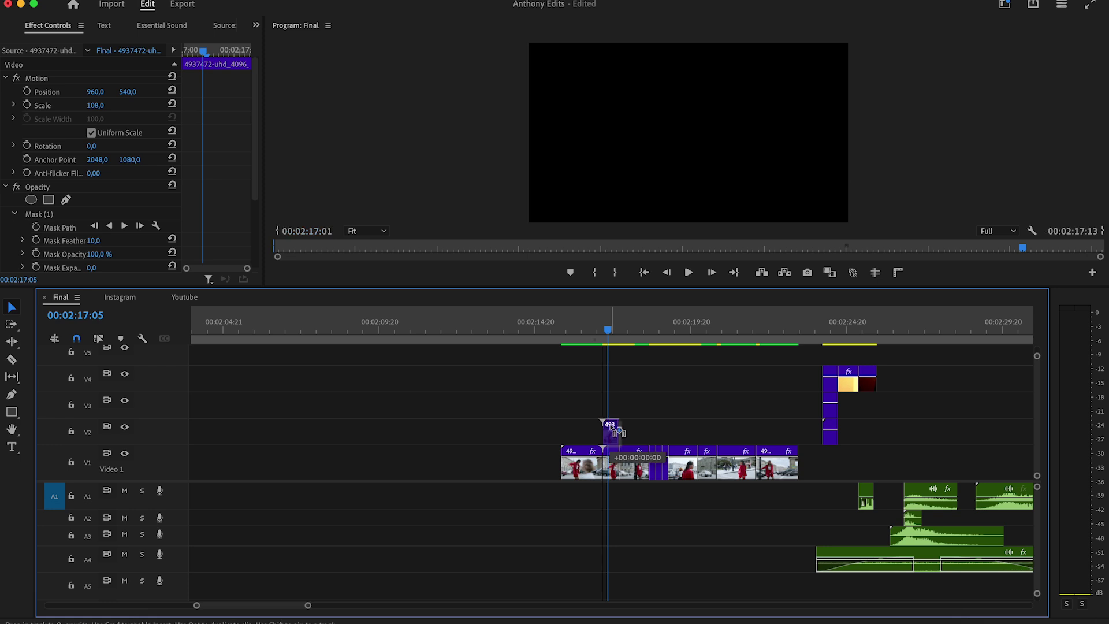
Step: Stack copies of the masked frame hold clip on tracks V3 to V6, directly above the one on V2
left_click(611, 423)
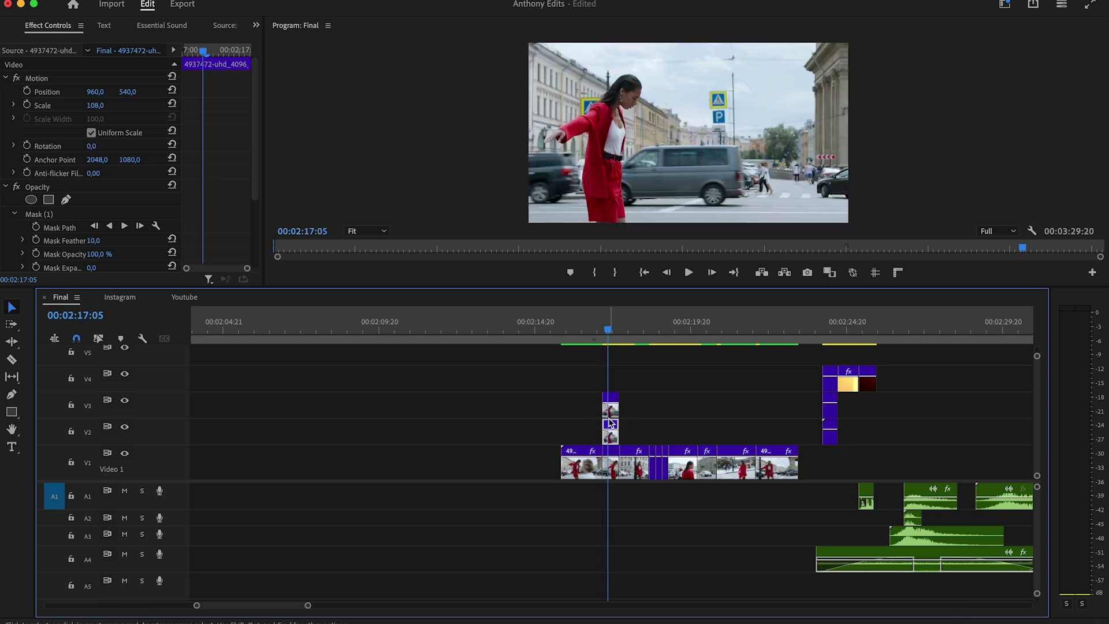
left_click_drag(610, 415, 612, 355, "alt")
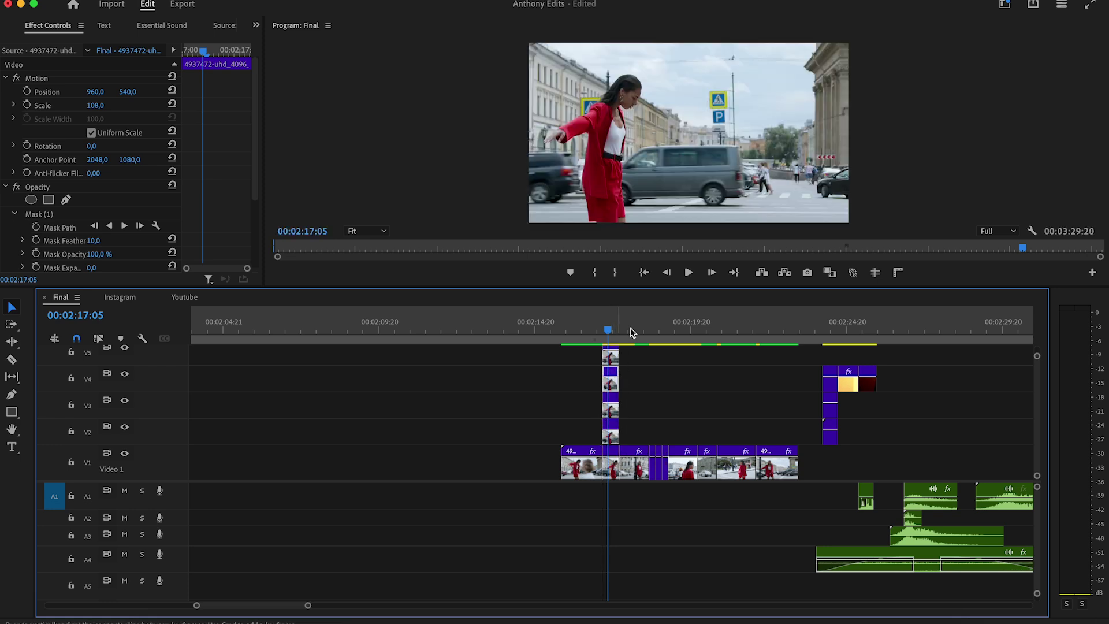
left_click_drag(651, 287, 652, 263)
left_click_drag(612, 348, 614, 330)
Step: Spread the masked copies horizontally by setting X position to 1240 on V5, 1518 on V4, 1799 on V3 and 2066 on V2
left_click_drag(95, 91, 255, 91)
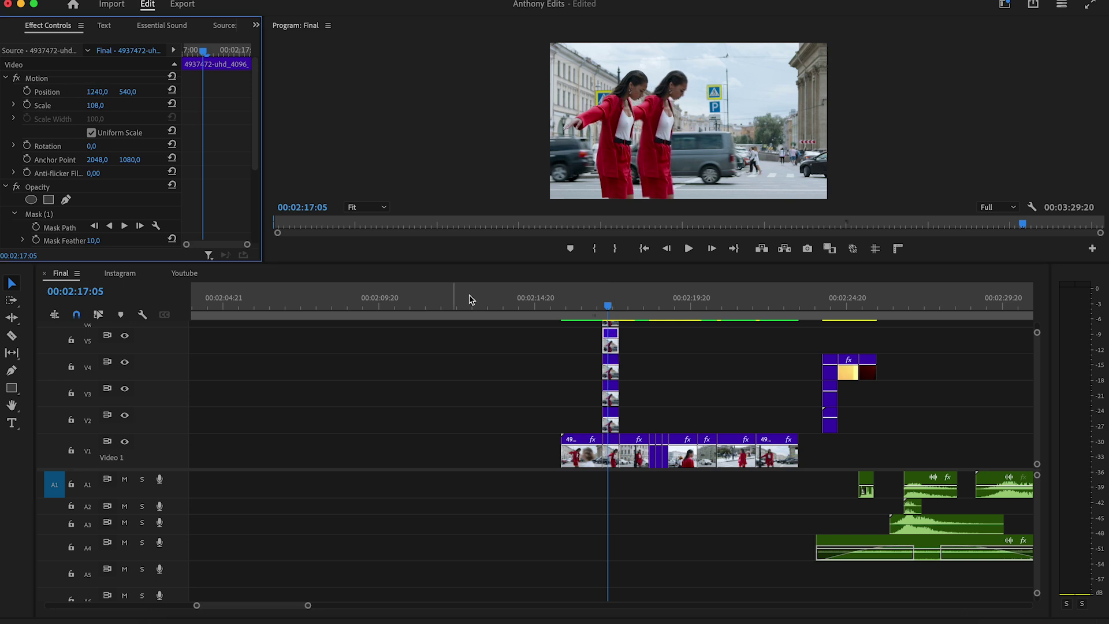
left_click(606, 370)
left_click_drag(97, 91, 257, 91)
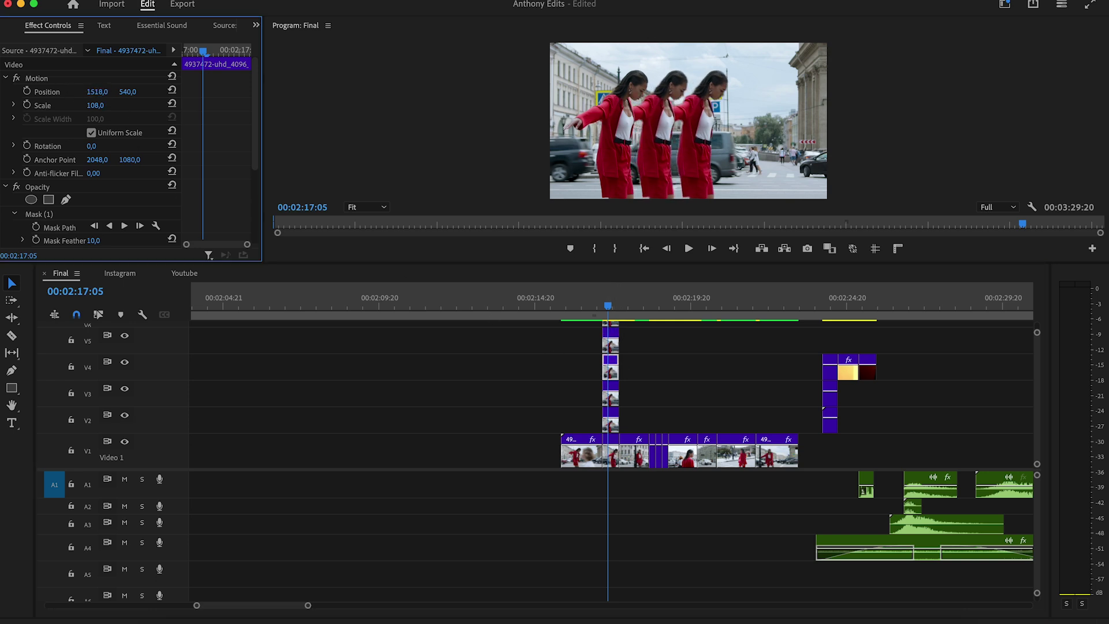
left_click(610, 399)
left_click_drag(97, 92, 259, 91)
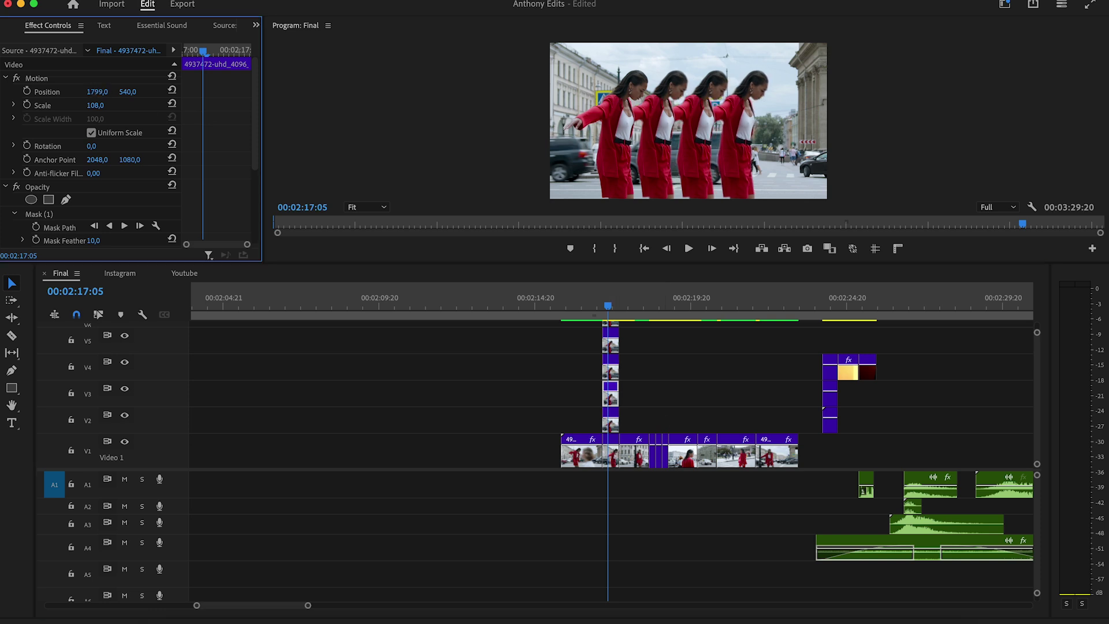
left_click(610, 412)
left_click_drag(97, 91, 252, 91)
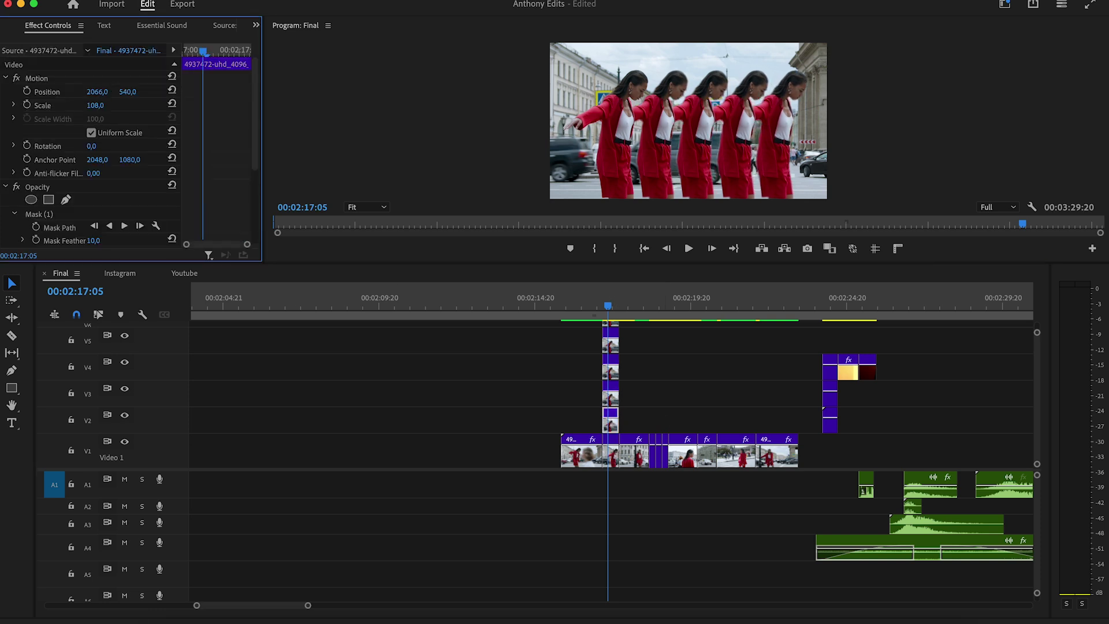
Step: Trim the starts of the masked copies from V5 down to V2 at two-frame intervals from 00:02:17:03, and play back the staggered result
left_click(604, 307)
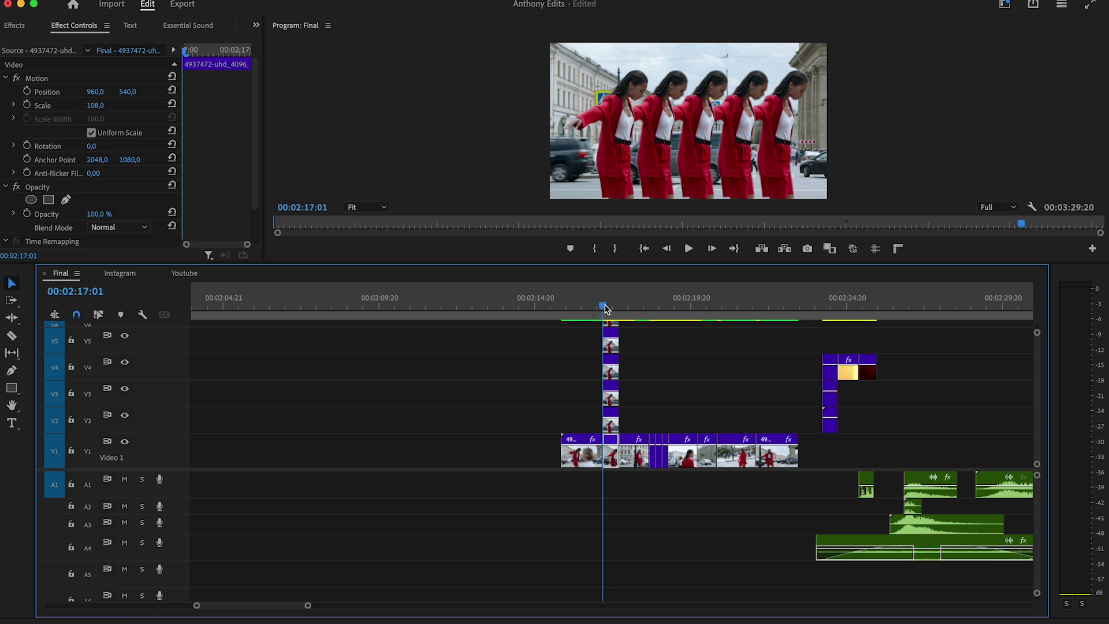
key("Right")
key("Right")
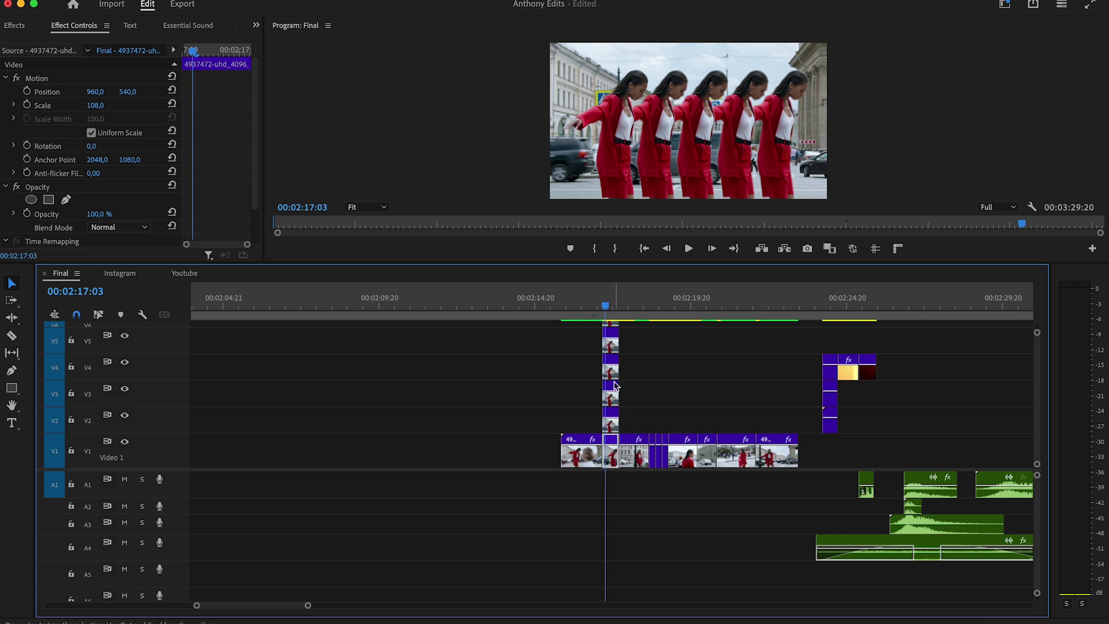
left_click_drag(607, 346, 618, 428)
key("Right")
key("Right")
key("Right")
key("Right")
key("Right")
key("Right")
key("Right")
key("Right")
left_click(566, 320)
key("space")
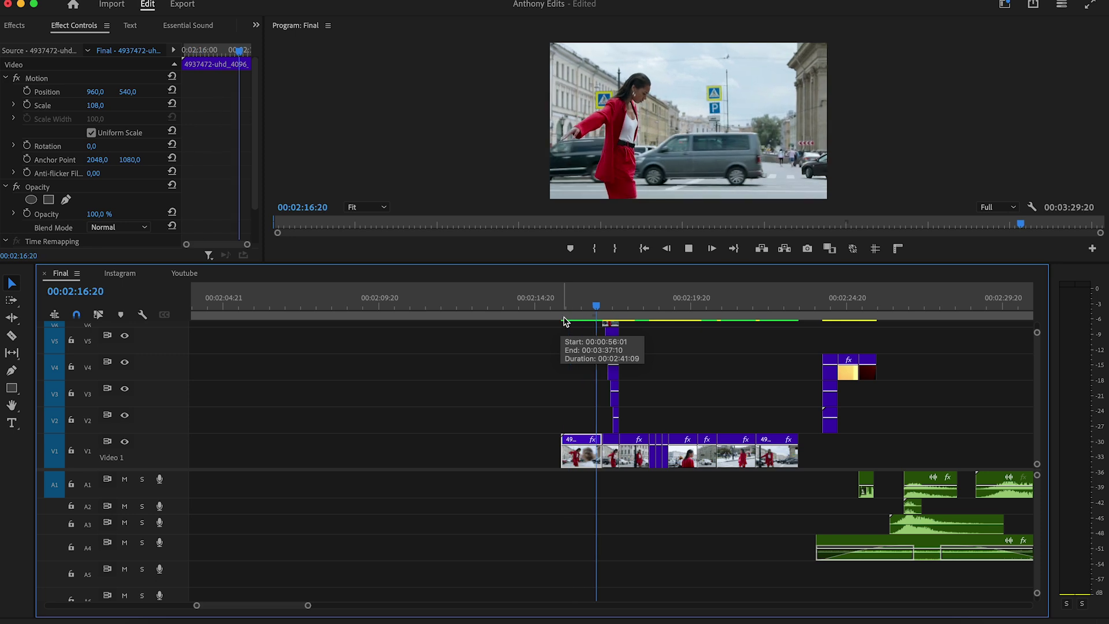
Step: Apply the Brightness & Contrast video effect to the masked copy on V5 and show its effect settings
type("bright")
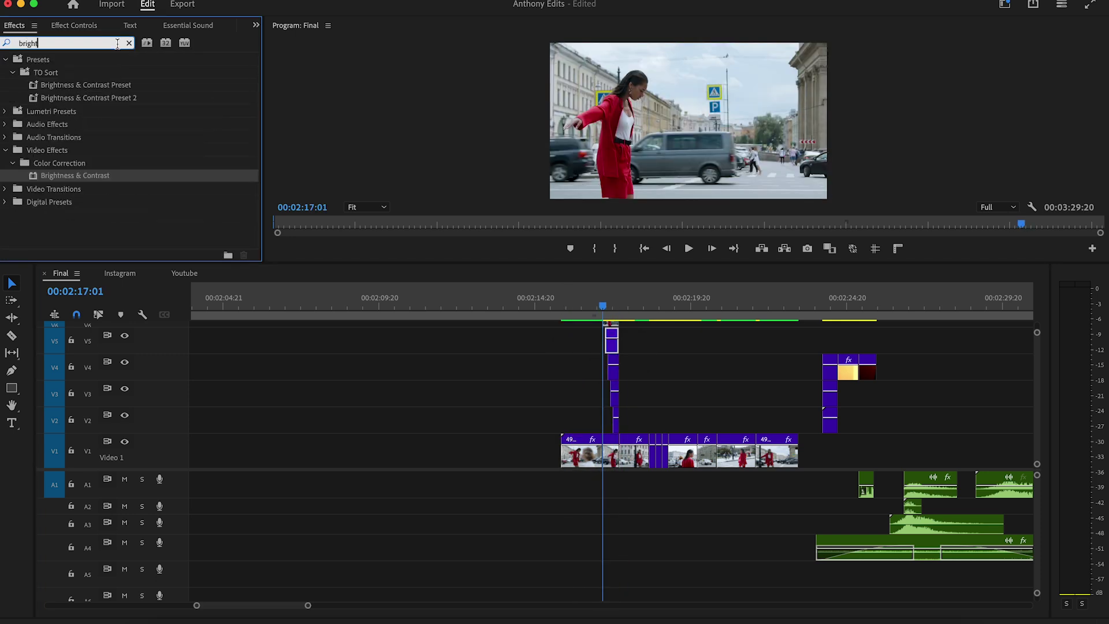
left_click_drag(95, 178, 605, 348)
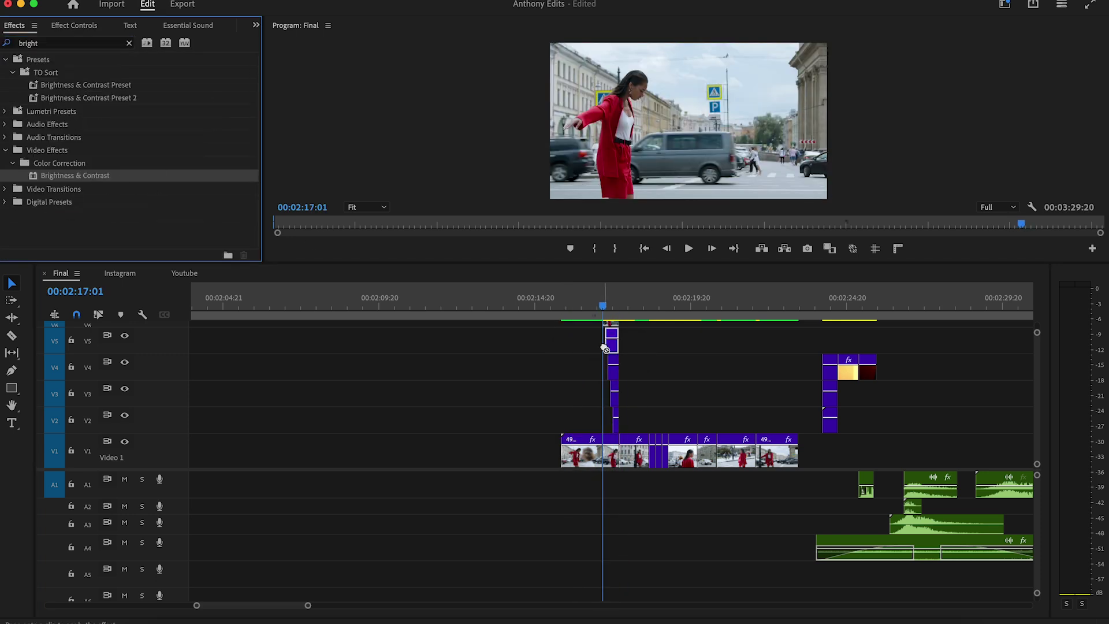
left_click(256, 26)
left_click(280, 54)
left_click_drag(255, 147, 255, 241)
left_click(63, 175)
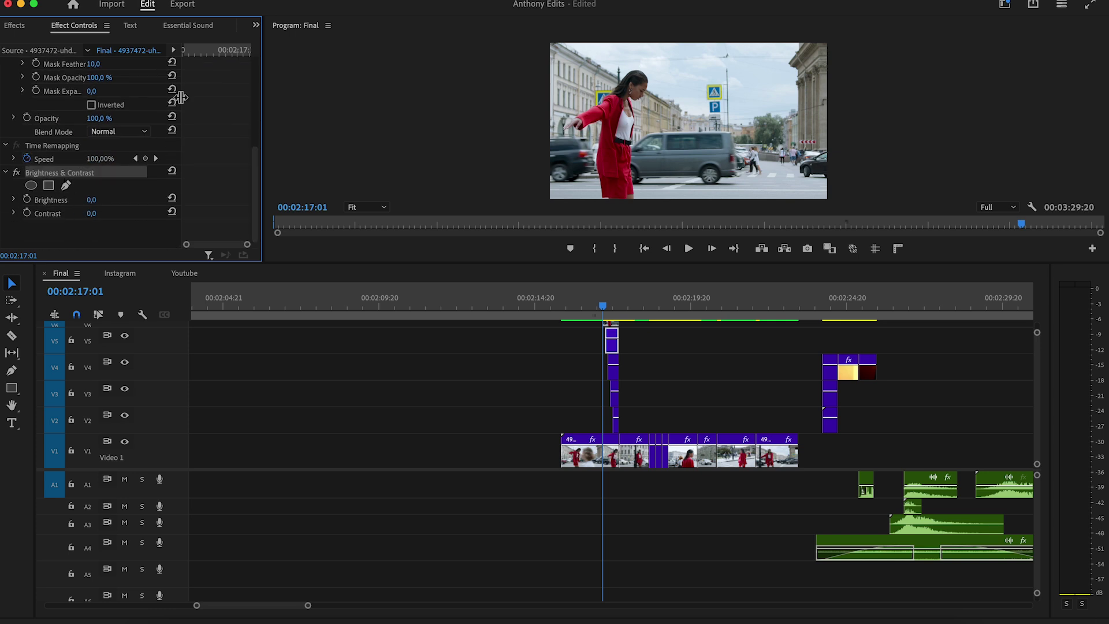
Step: Keyframe Brightness and Contrast at 40 at the start of the V5 clip, 00:02:17:03
key("Right")
key("Right")
left_click(27, 199)
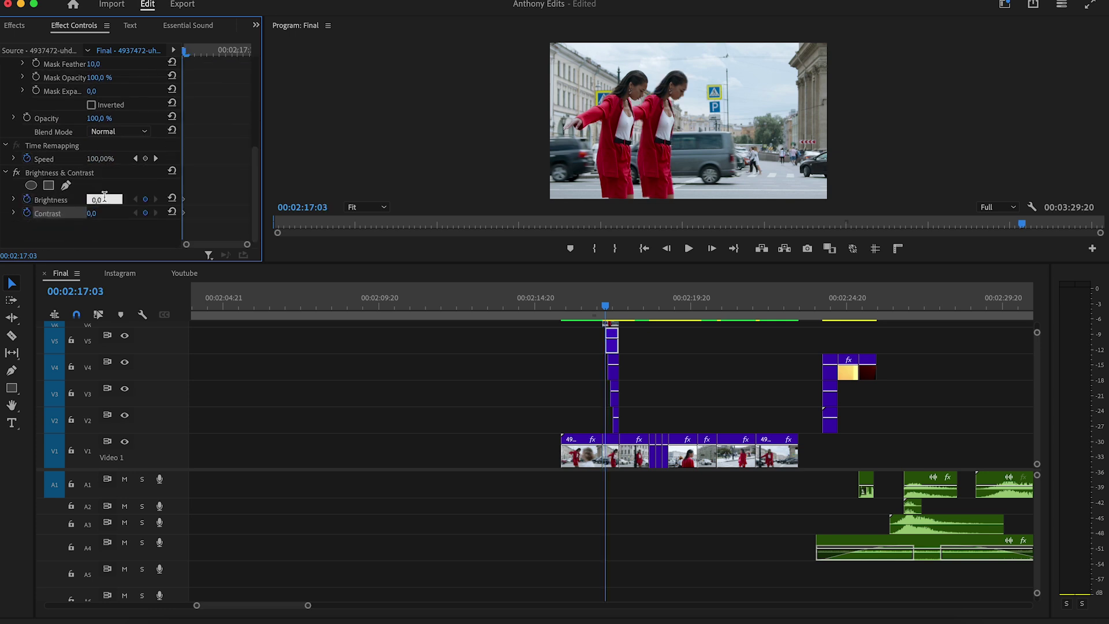
type("40")
left_click(104, 213)
type("40")
key("Return")
Step: Keyframe Brightness and Contrast to 0 at 00:02:17:04, and copy the keyframed effect to the masked copies on the tracks below
key("Right")
left_click(146, 213)
left_click(95, 199)
type("0")
left_click(97, 212)
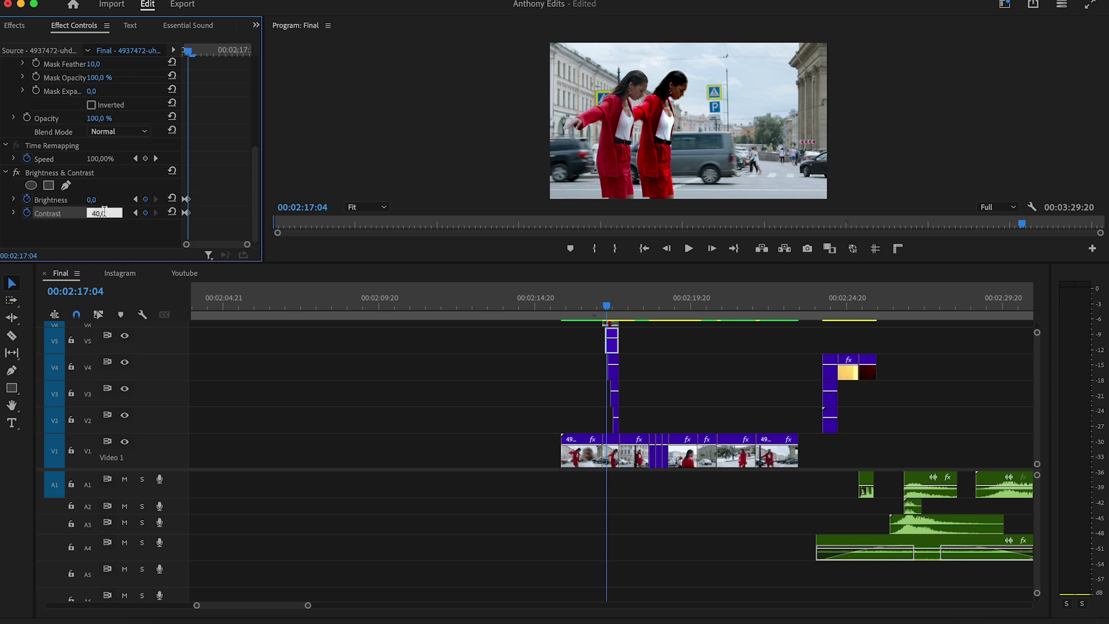
type("0")
key("Return")
left_click(52, 175)
left_click_drag(632, 365, 617, 428)
Step: Nest the base frame hold and all its stacked masked copies into one sequence on V1
left_click_drag(618, 491, 605, 321)
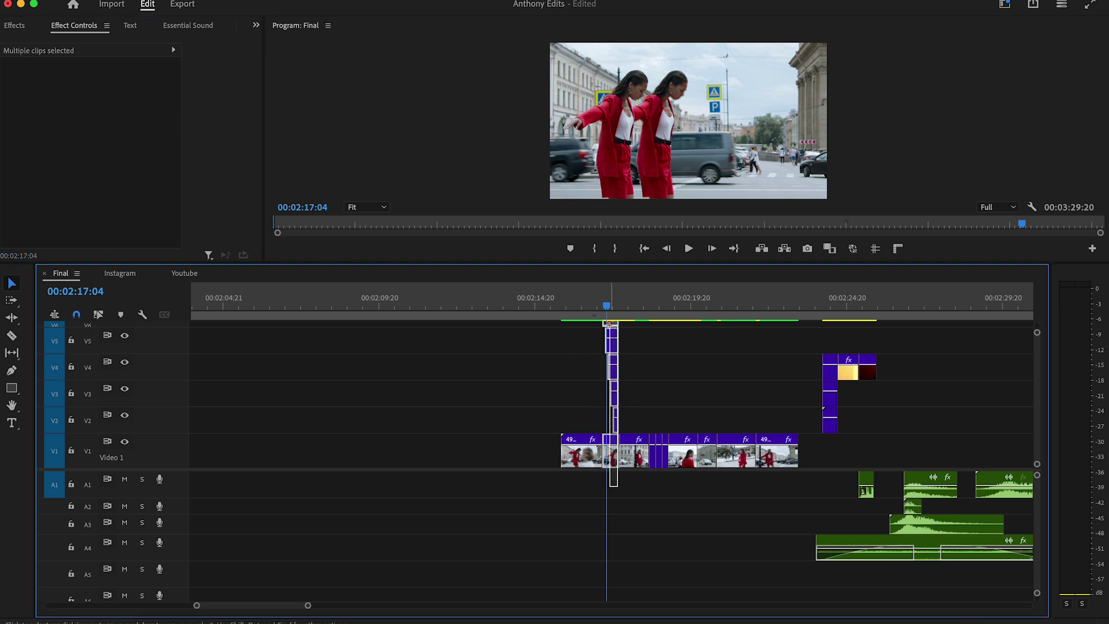
right_click(613, 345)
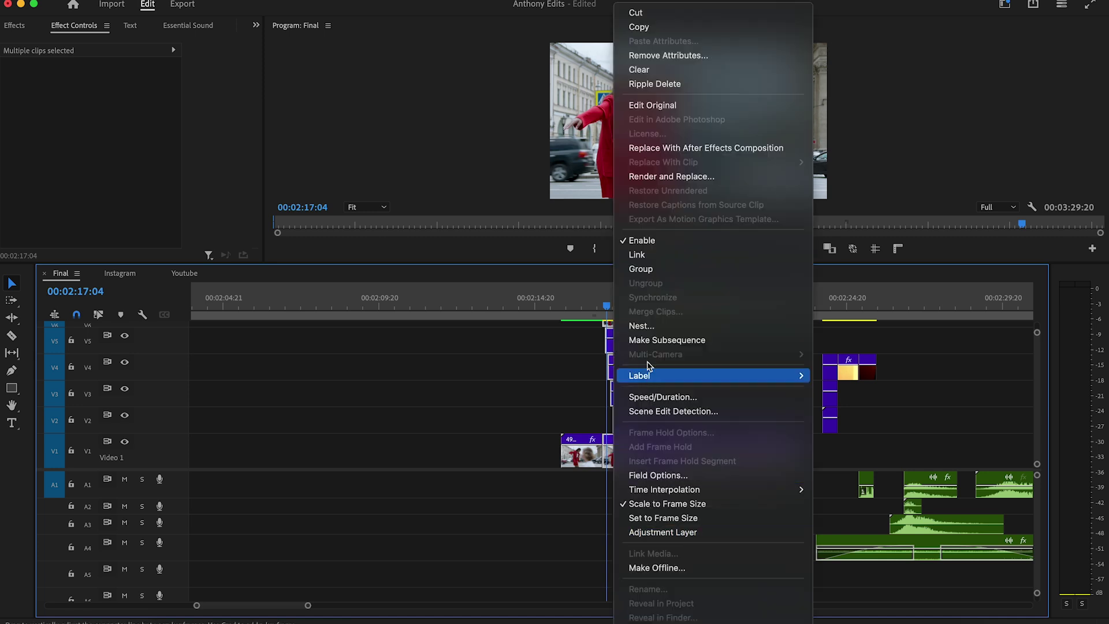
left_click(616, 322)
left_click(602, 331)
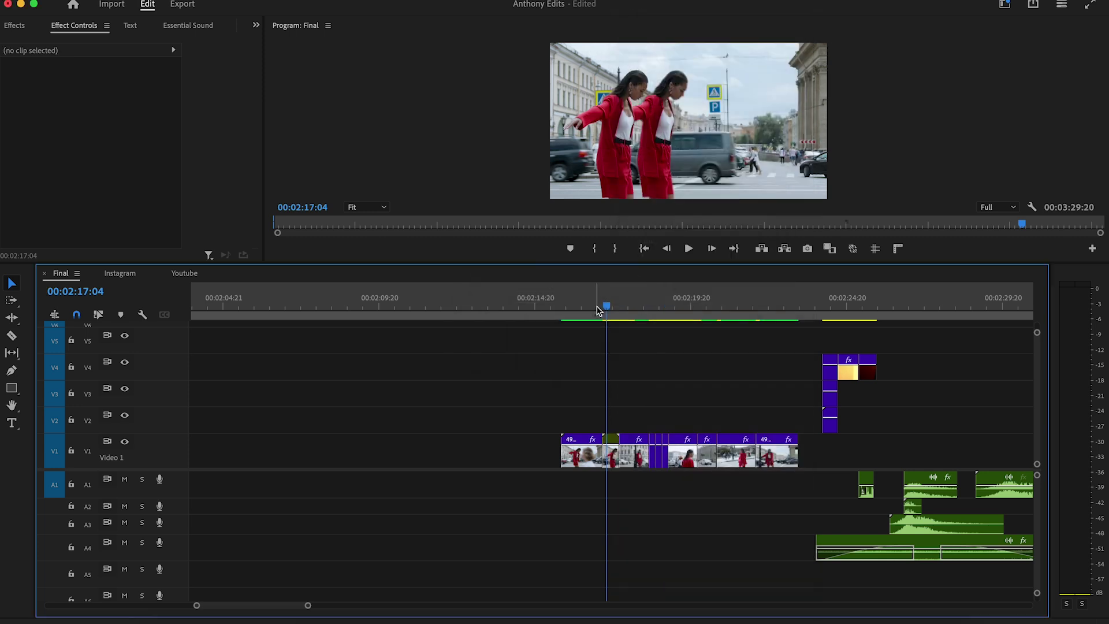
Step: Keyframe the nested sequence's Scale from 100 at 00:02:17:01 to 104 at 00:02:17:03, and play back the result
left_click_drag(193, 55, 176, 58)
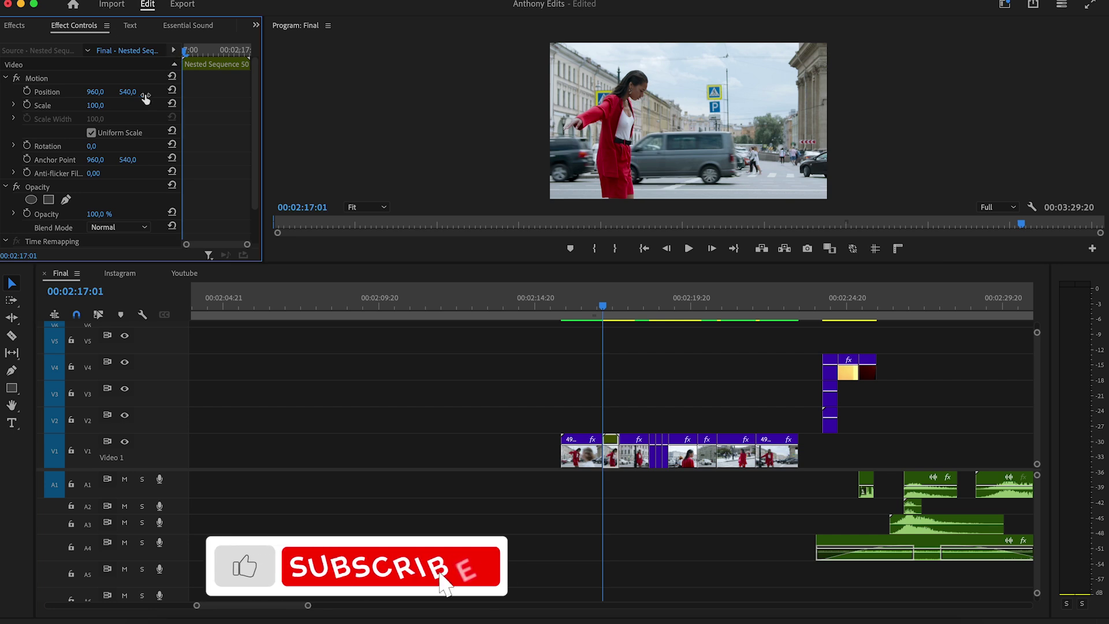
left_click(26, 105)
left_click(192, 54)
left_click(145, 104)
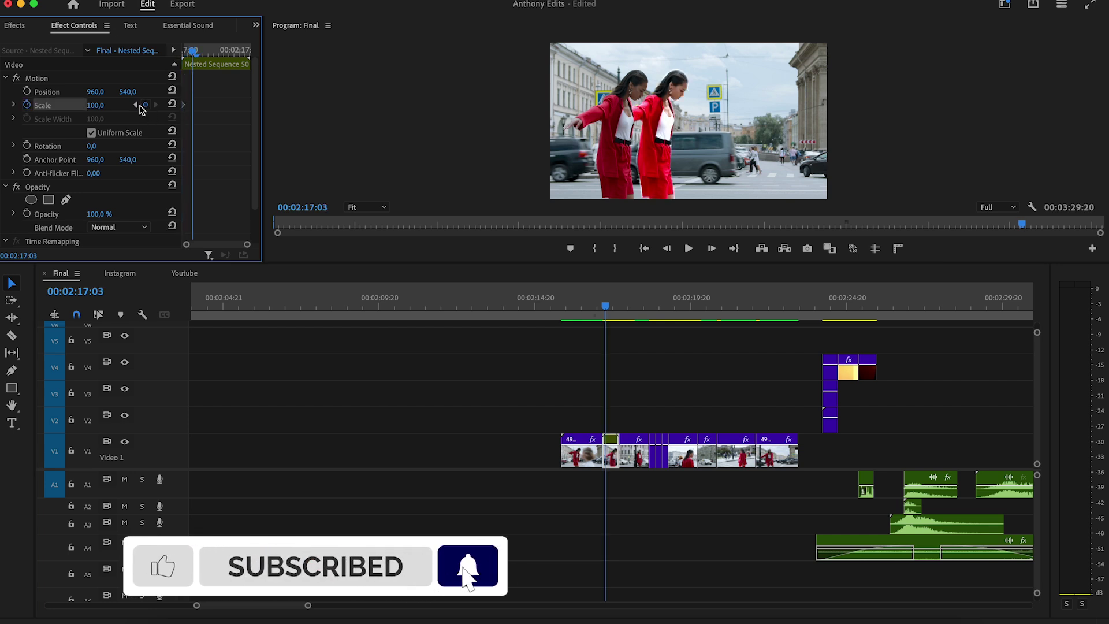
left_click(104, 105)
type("100,6")
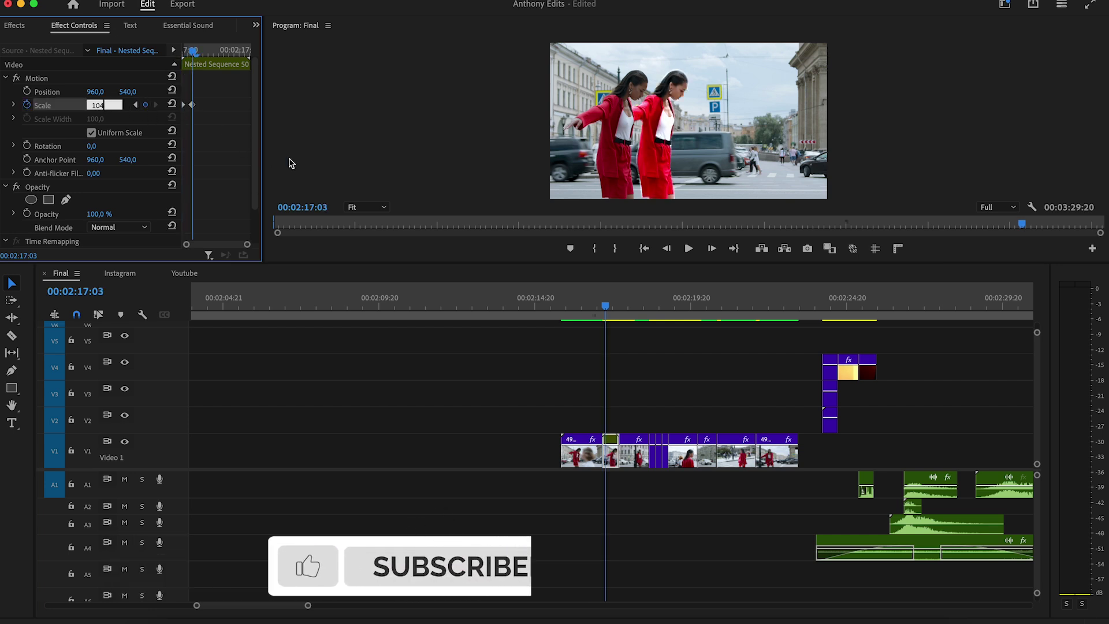
key("Return")
left_click(595, 306)
key("space")
key("space")
Step: Create a new adjustment layer and place it on V2 at the start of the clip following the nested sequence
key("shift+1")
left_click(240, 249)
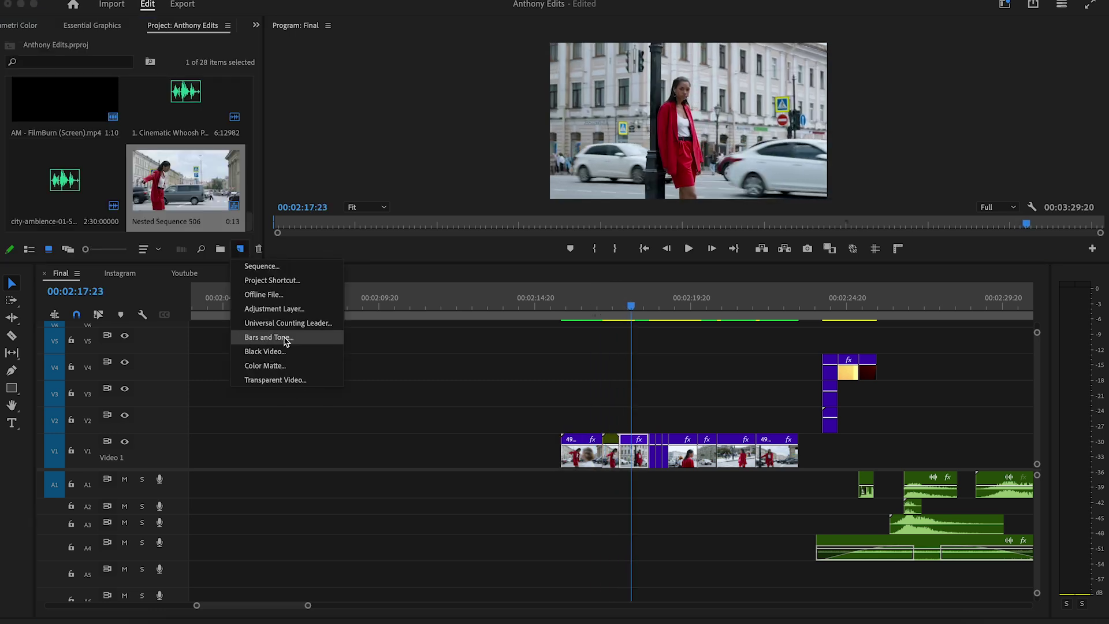
left_click(280, 308)
left_click(629, 371)
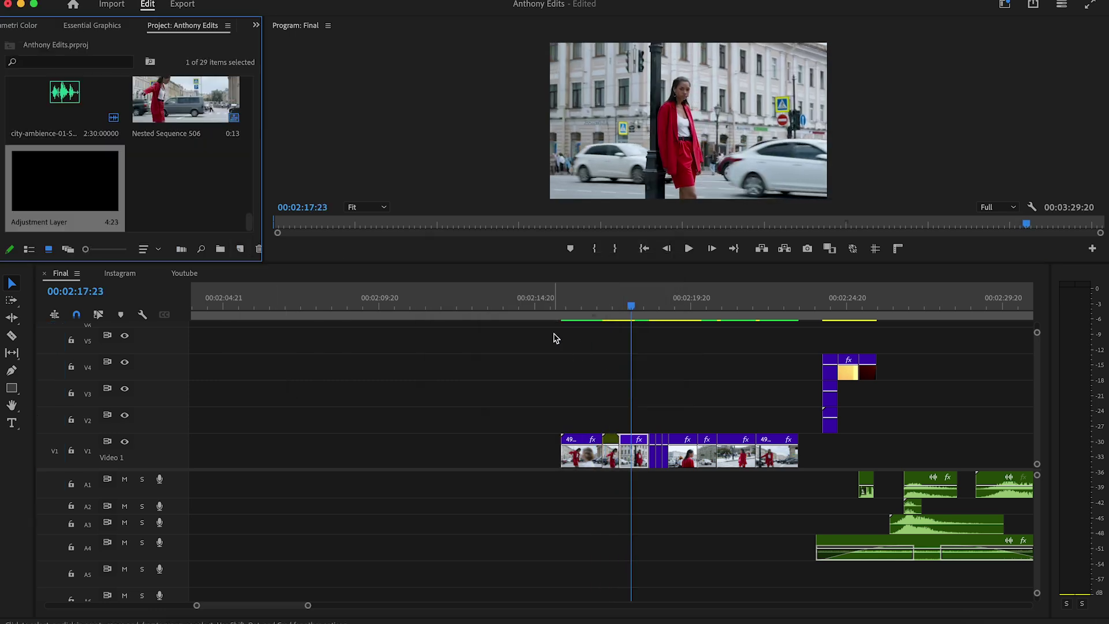
left_click_drag(89, 189, 626, 414)
Step: Trim the adjustment layer to six frames and paste a copy of it directly after it on V2
left_click(619, 306)
key("Right")
key("Right")
key("Right")
key("Right")
key("Right")
key("Right")
left_click_drag(772, 428, 624, 425)
key("super+v")
Step: Apply the AM-Nasty Flashy Shake Hit and AM-Hard Shake presets from Exclusive Shakes to the two short adjustment layers
left_click(256, 25)
left_click(274, 42)
left_click(129, 42)
left_click(6, 59)
left_click(13, 86)
left_click(19, 111)
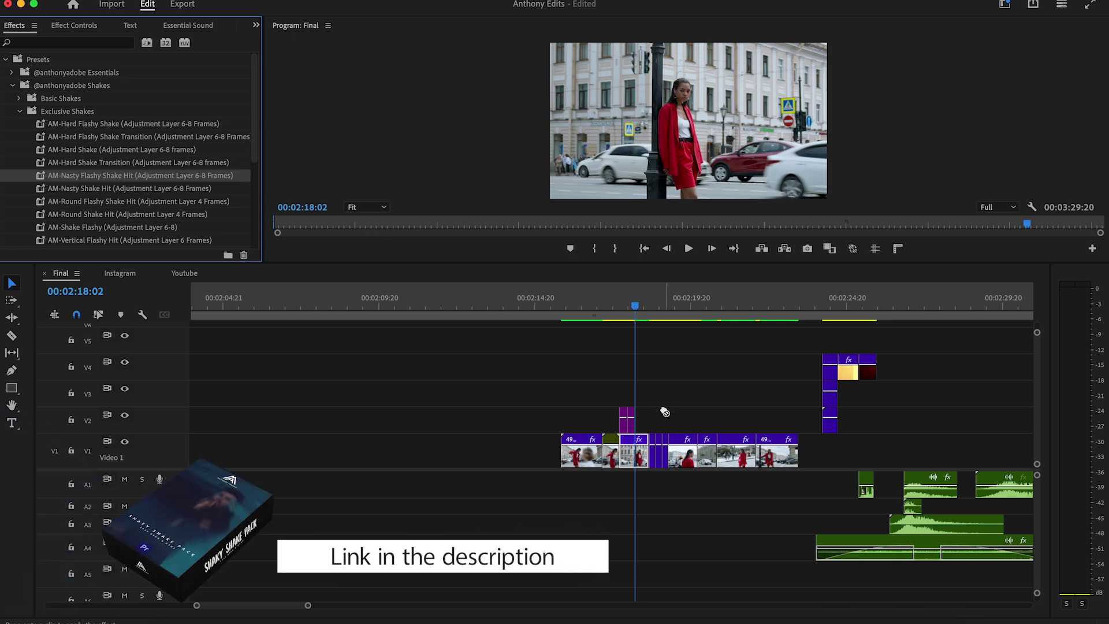
left_click_drag(87, 150, 645, 347)
left_click_drag(630, 422, 629, 422)
Step: Place another adjustment layer from the project on V2, starting above the first of the very short clips at 00:02:18:13
left_click(256, 25)
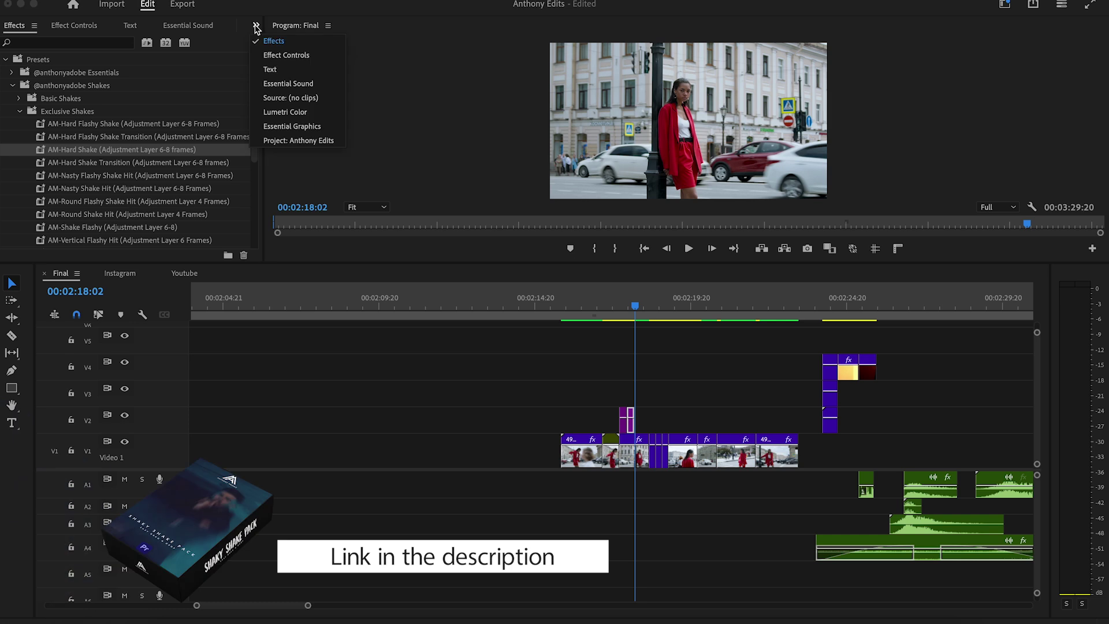
left_click(298, 141)
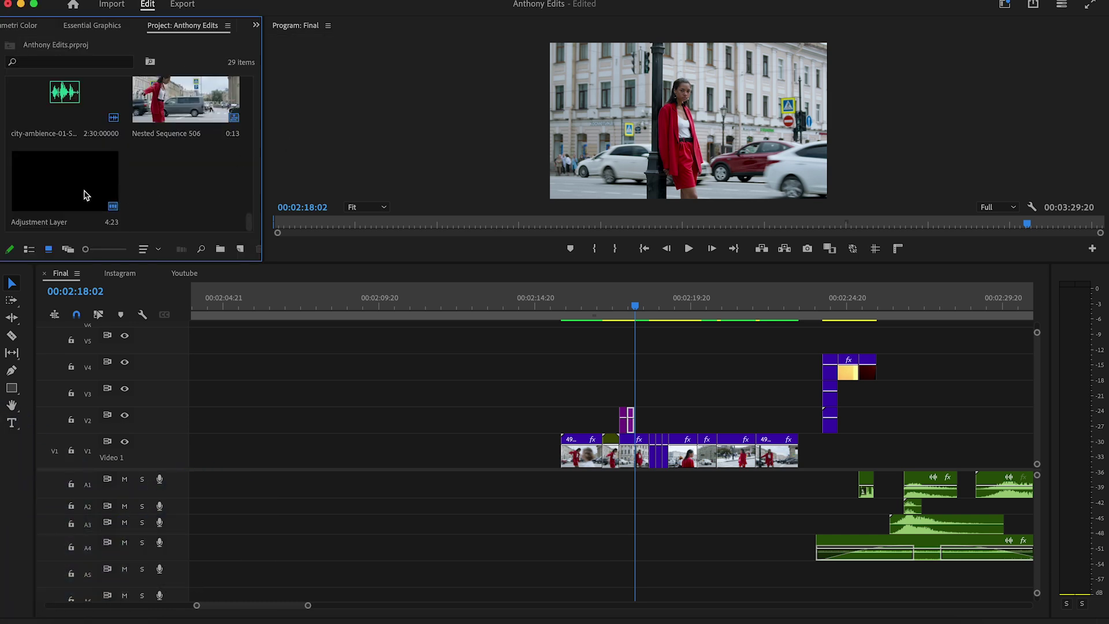
left_click_drag(82, 193, 649, 419)
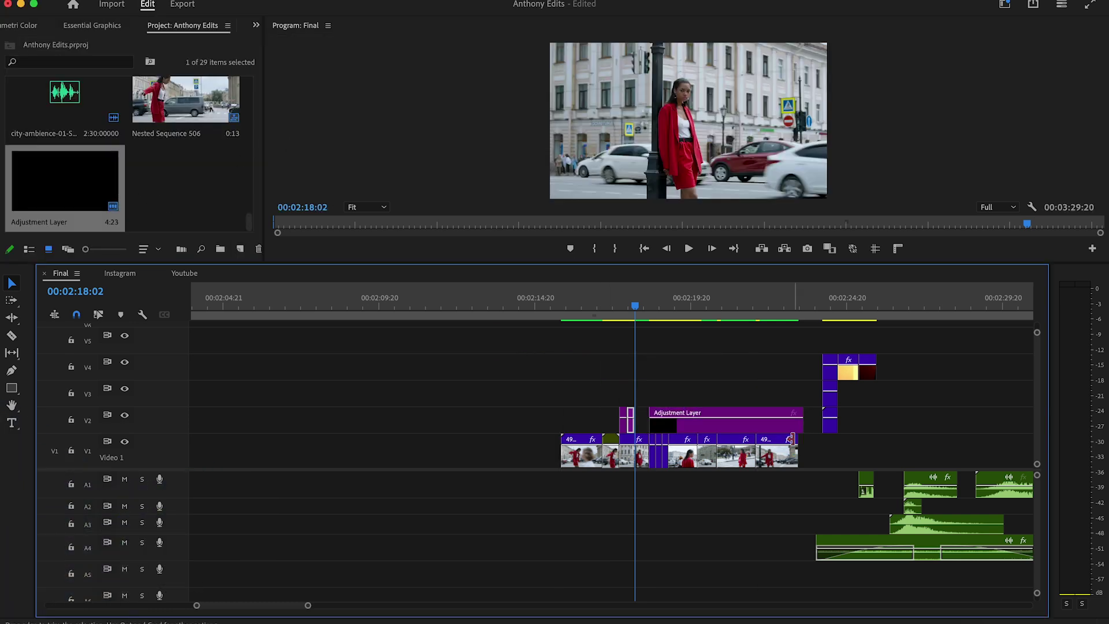
Step: Cut the new adjustment layer at 00:02:18:16 and select its remaining part
left_click(649, 298)
key("Right")
key("Right")
key("Right")
key("Right")
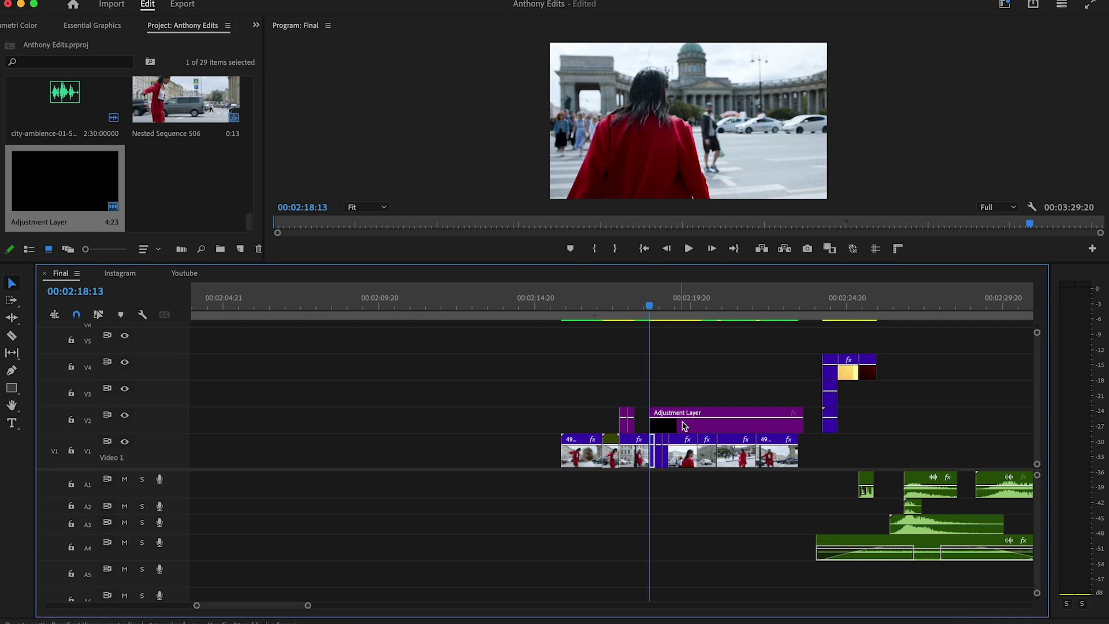
left_click(659, 427)
key("v")
left_click(659, 426)
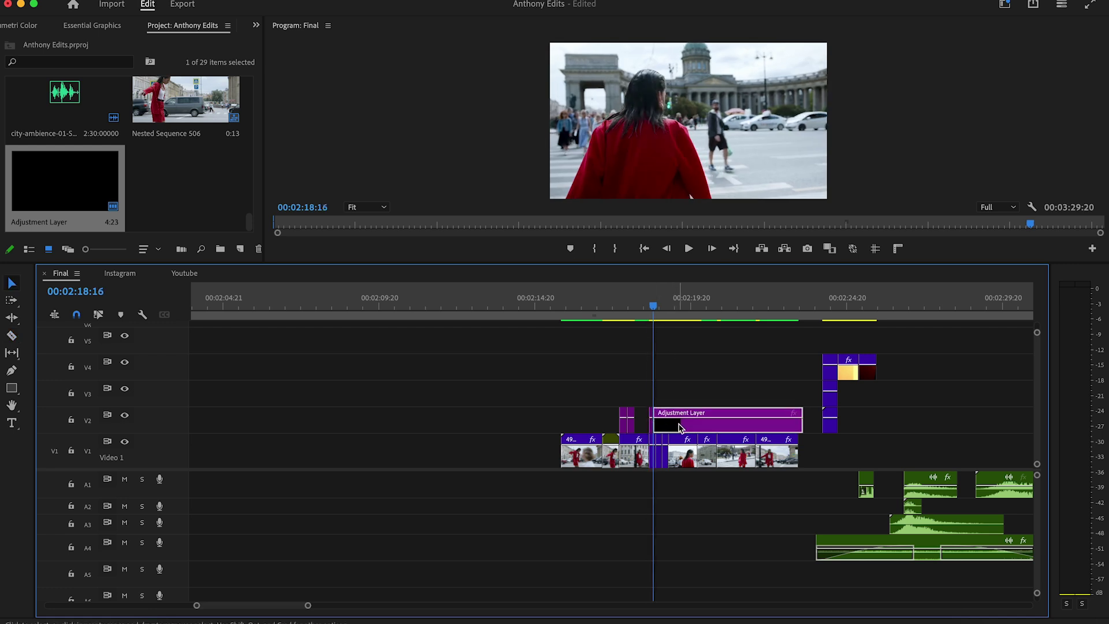
Step: Delete the leftover part of the adjustment layer and move the three-frame piece up to V3
key("Delete")
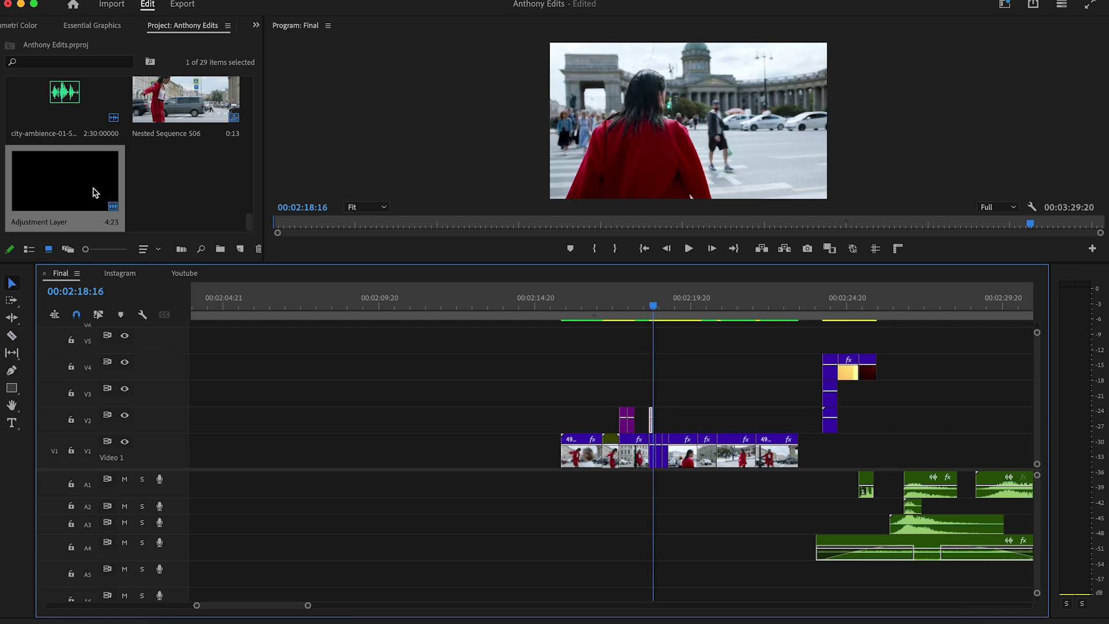
left_click_drag(653, 432, 651, 398)
Step: Place another adjustment layer on V2 from 00:02:18:13 and trim it to end with the first longer clip after the very short ones
left_click_drag(73, 187, 652, 419)
left_click_drag(796, 428, 696, 426)
Step: Apply the AM - Flashy Position preset from 03_Flashes to the three-frame adjustment layer on V3
left_click(256, 25)
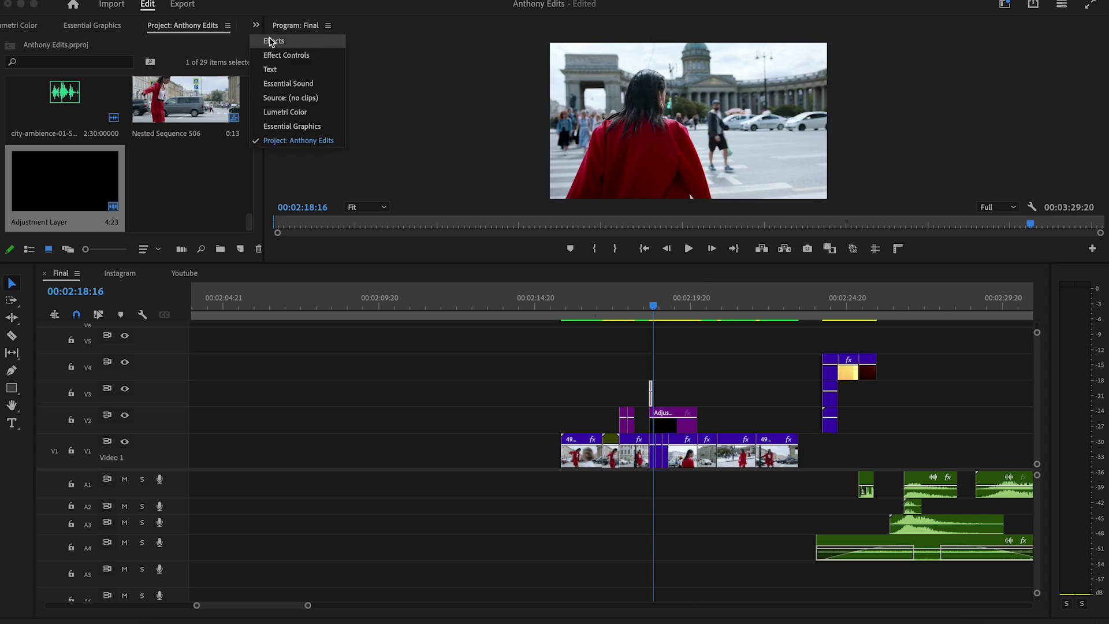
left_click(277, 41)
left_click(11, 73)
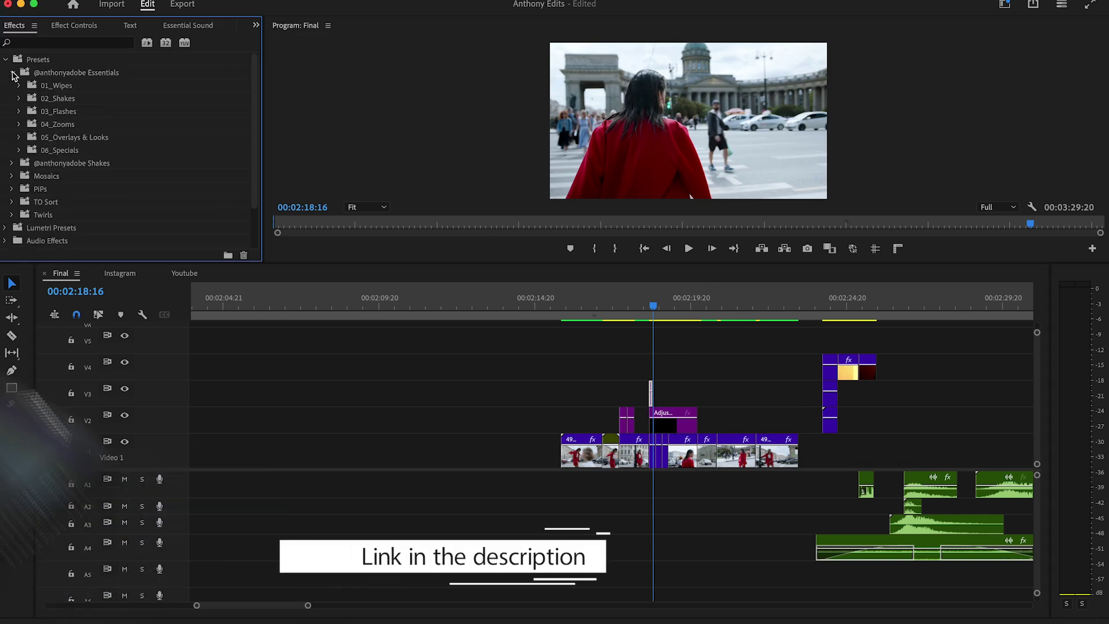
left_click(20, 111)
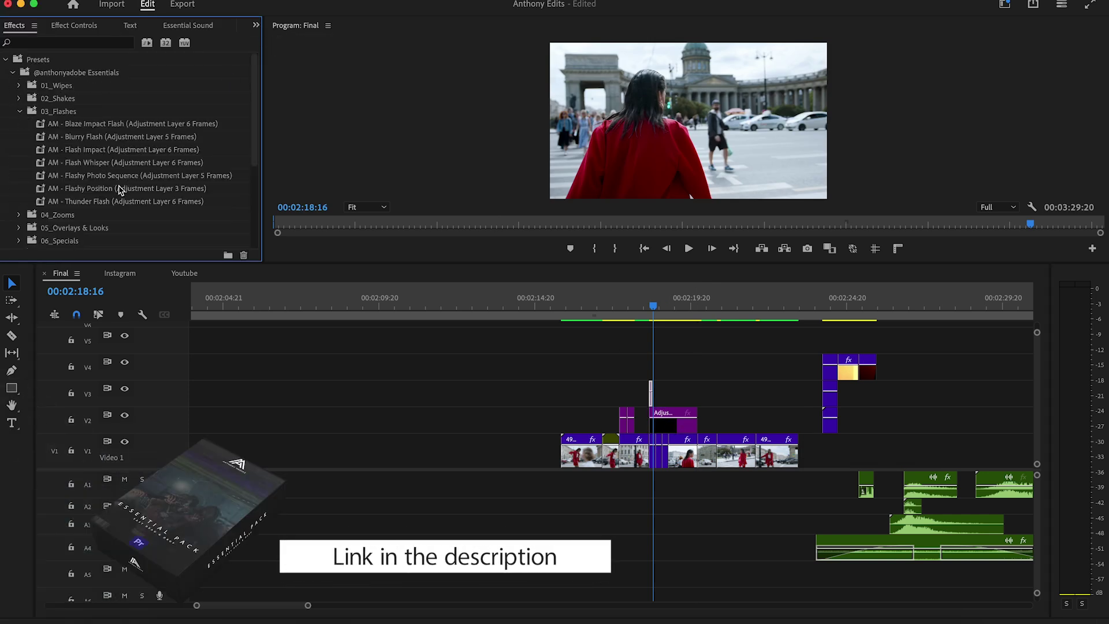
left_click(155, 192)
left_click_drag(654, 396, 650, 397)
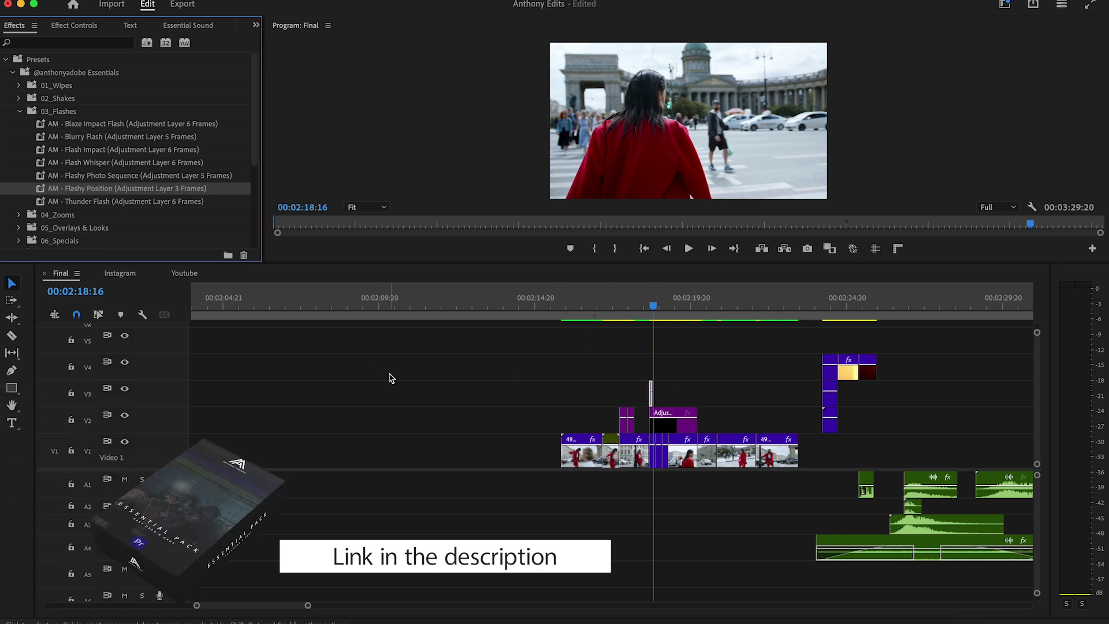
Step: Apply the AM - Noisy Gridy B&W preset from 05_Overlays & Looks to the longer adjustment layer on V2
left_click(20, 228)
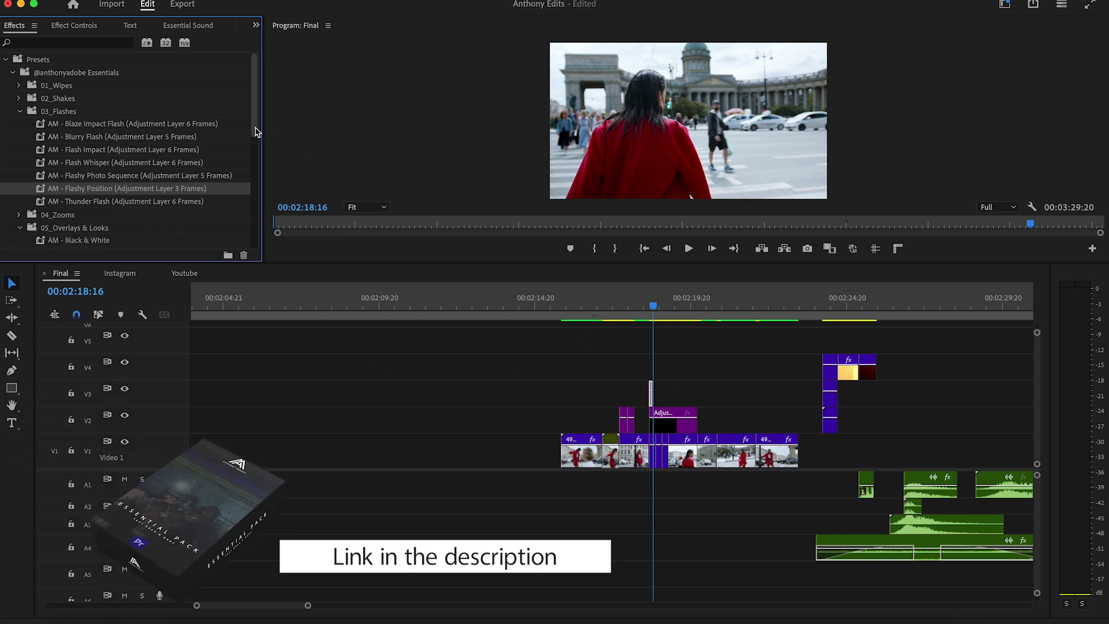
scroll(258, 132, "down", 5)
left_click_drag(95, 222, 662, 411)
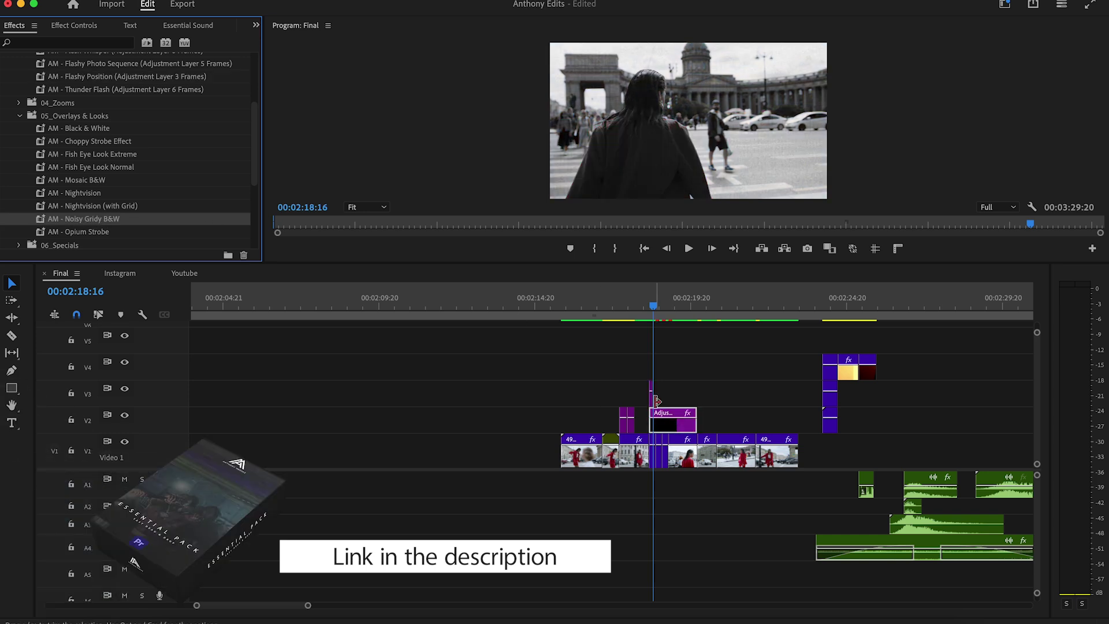
Step: Paste copies of the three-frame flash adjustment layer on V3 at the start of each following clip, up to 00:02:21:23
left_click(657, 307)
left_click_drag(657, 310, 722, 317)
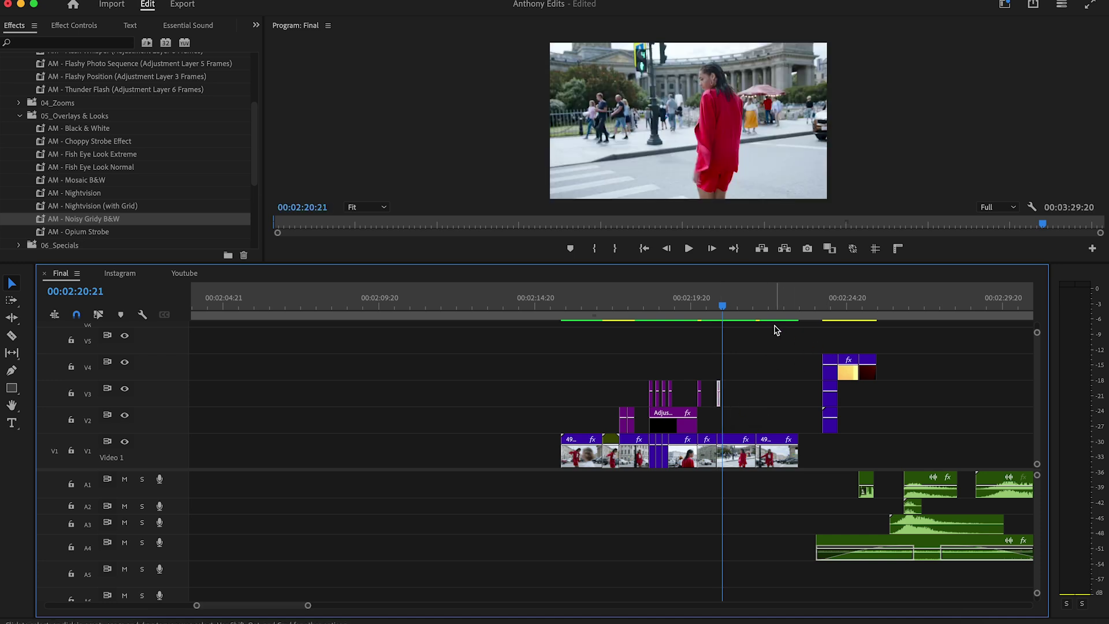
left_click(757, 313)
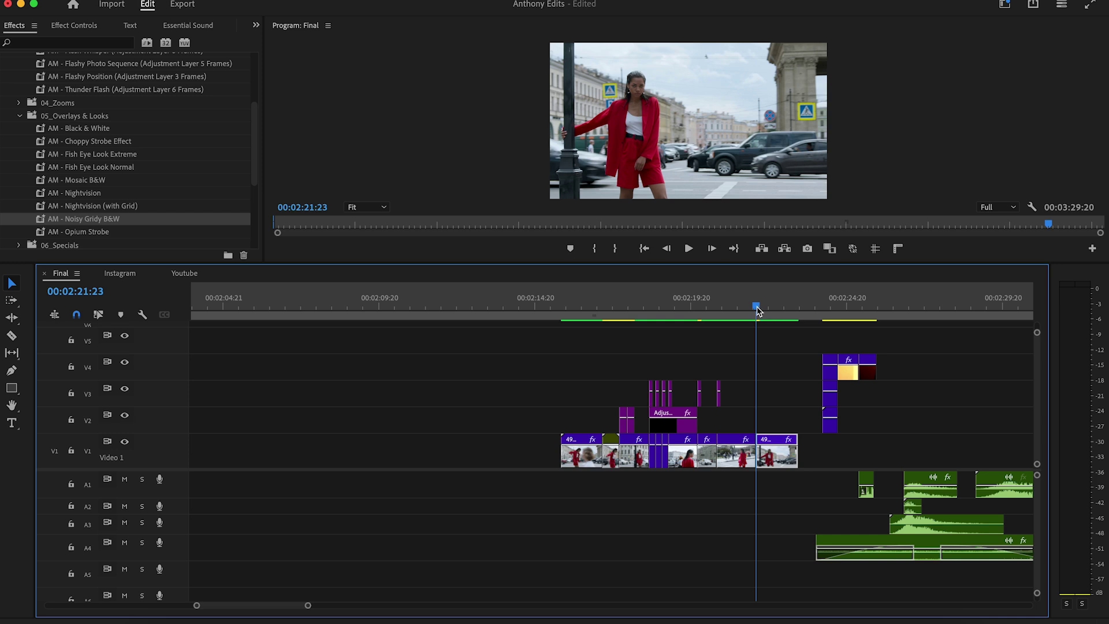
key("super+v")
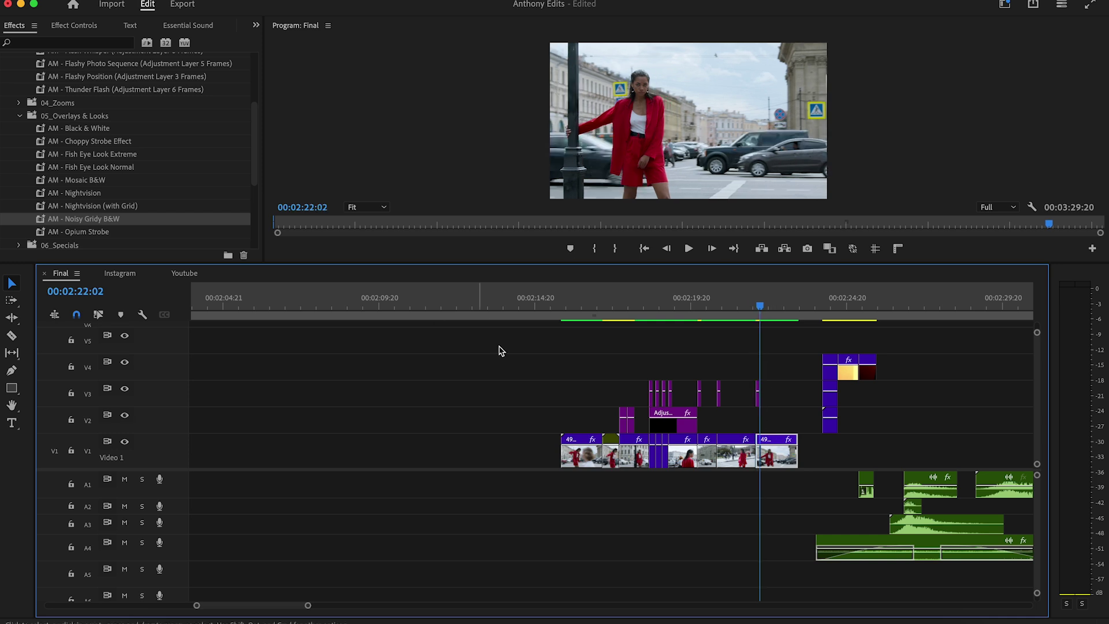
Step: Duplicate the second short shake adjustment layer onto V2 above the last clip and play back the whole edit
left_click_drag(631, 432, 783, 428)
left_click(563, 305)
key("space")
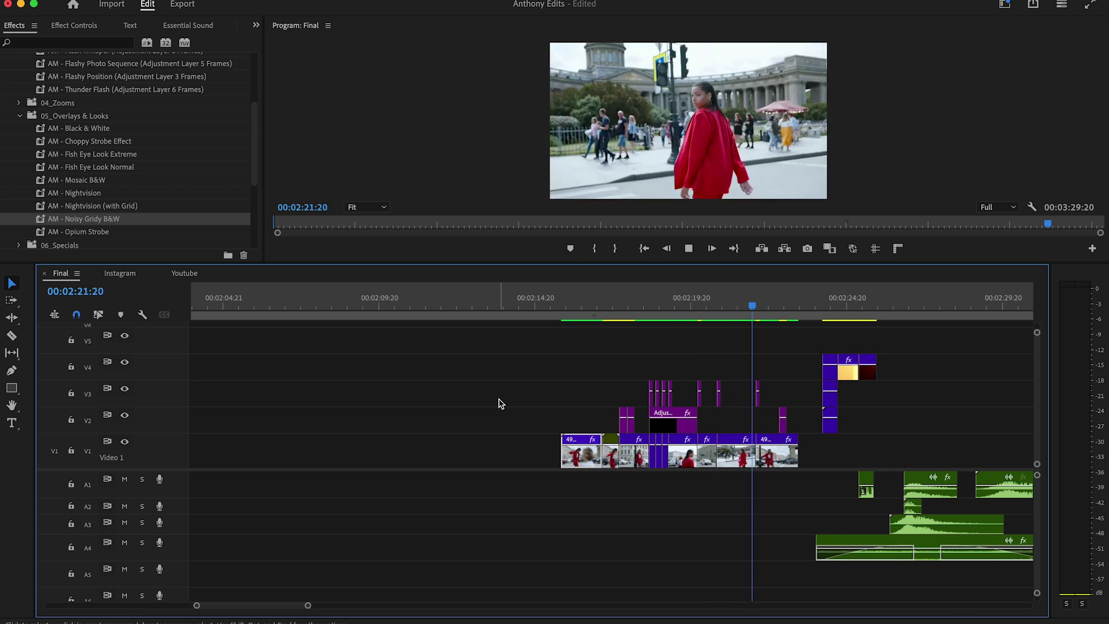
key("space")
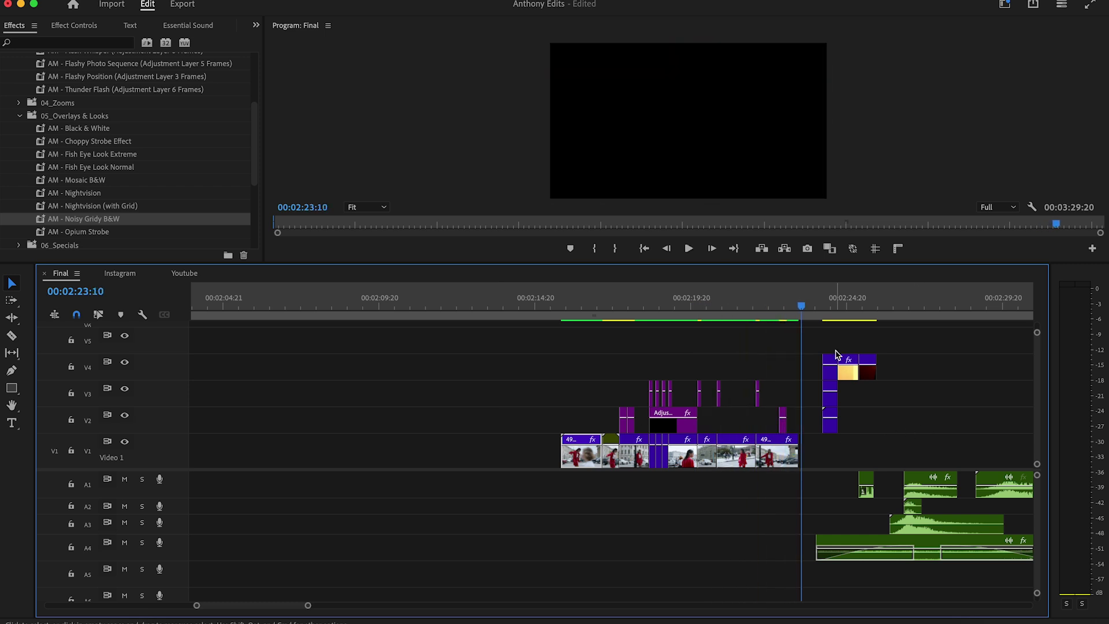
Step: Move the three stacked overlay clips onto V2 to V4 above the frame-hold clone clip and preview them at 00:02:17:08
left_click(827, 310)
left_click_drag(826, 359, 610, 420)
left_click(613, 312)
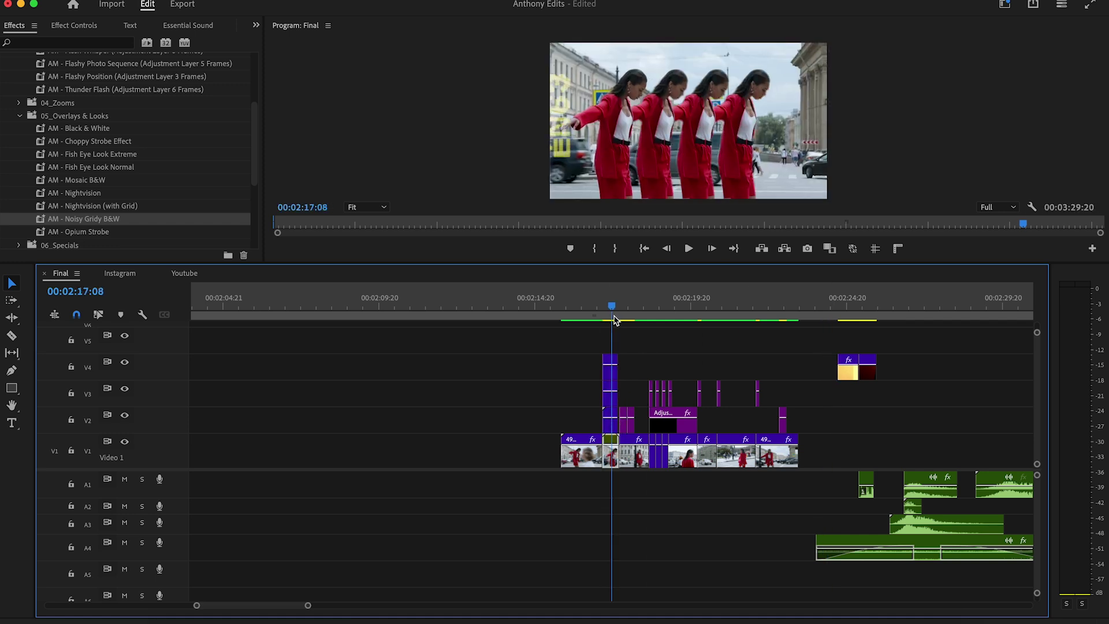
Step: Inspect the blend mode and motion settings of the overlay clips stacked above the clone shot
left_click(256, 25)
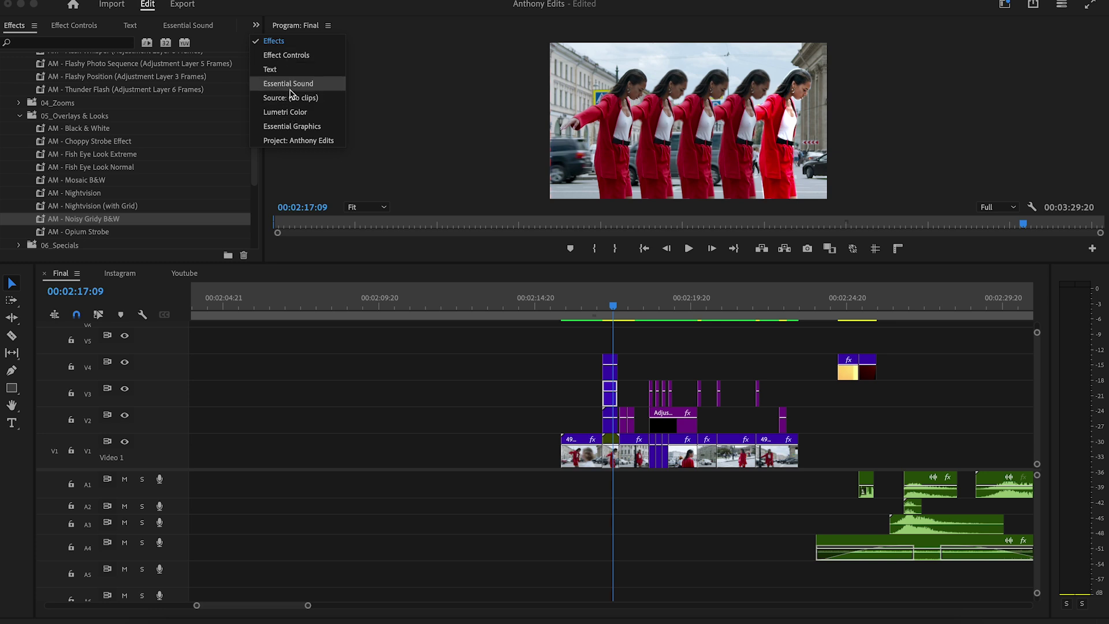
left_click(283, 65)
scroll(138, 190, "down", 3)
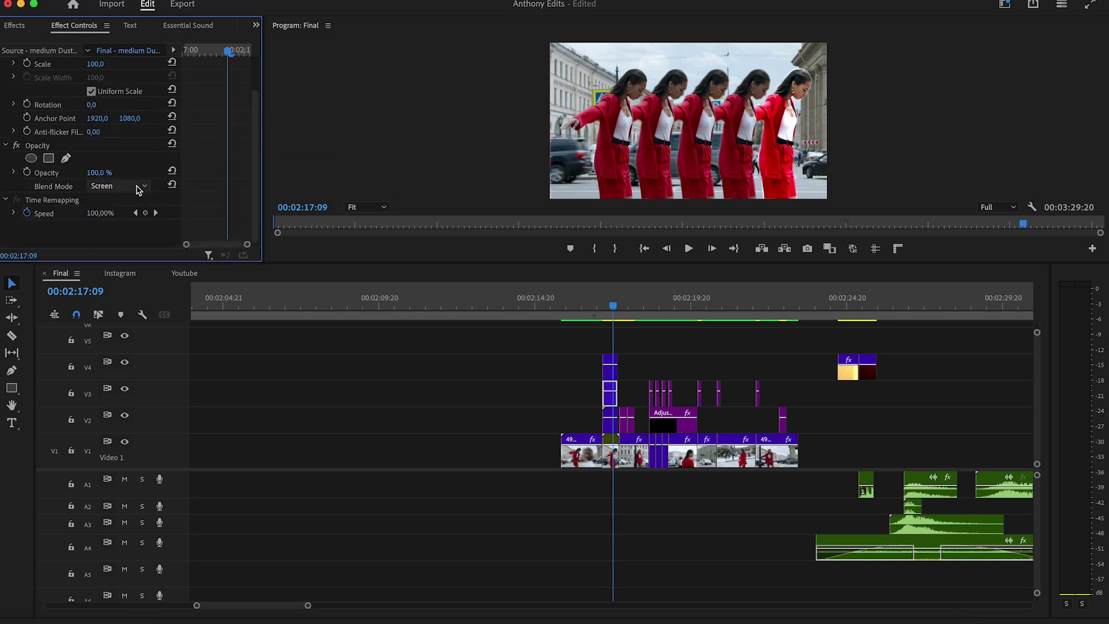
left_click(610, 421)
key("Left")
key("Left")
key("Left")
left_click(608, 376)
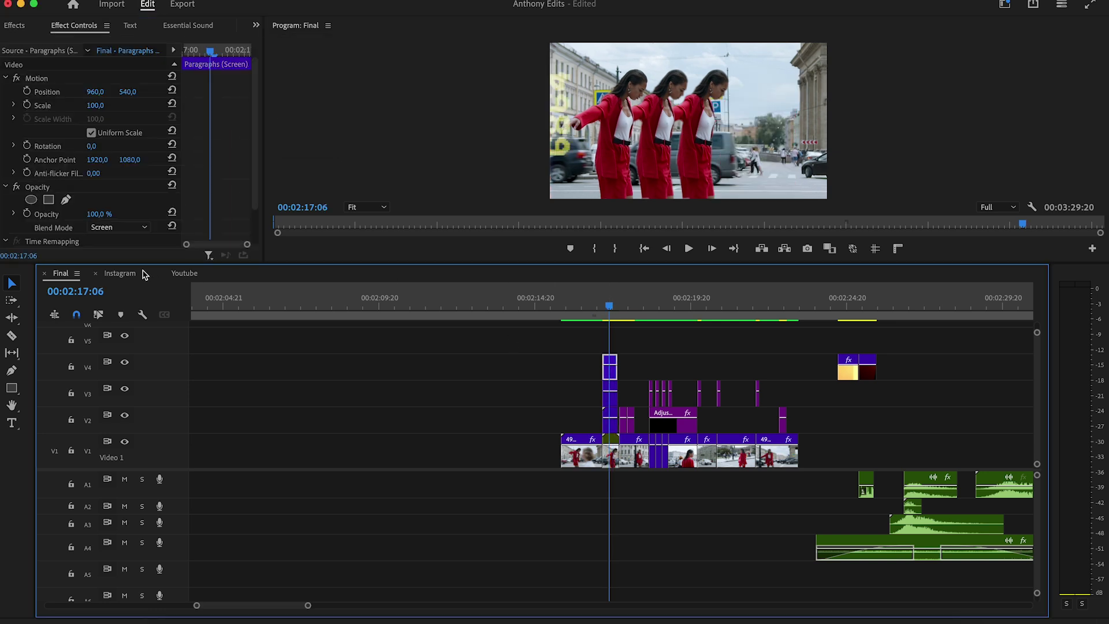
Step: Move the yellow light overlay clip to V5, starting where the clone shot's overlays end, and play back the section
left_click_drag(680, 269, 680, 279)
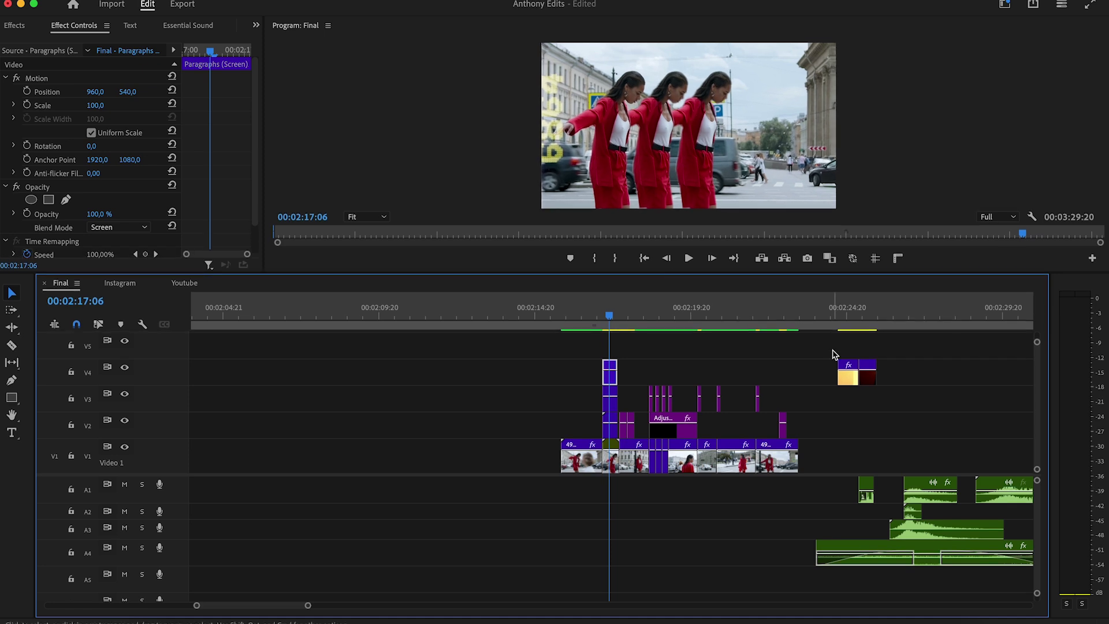
left_click_drag(853, 380, 632, 350)
left_click_drag(625, 326, 604, 326)
key("space")
key("space")
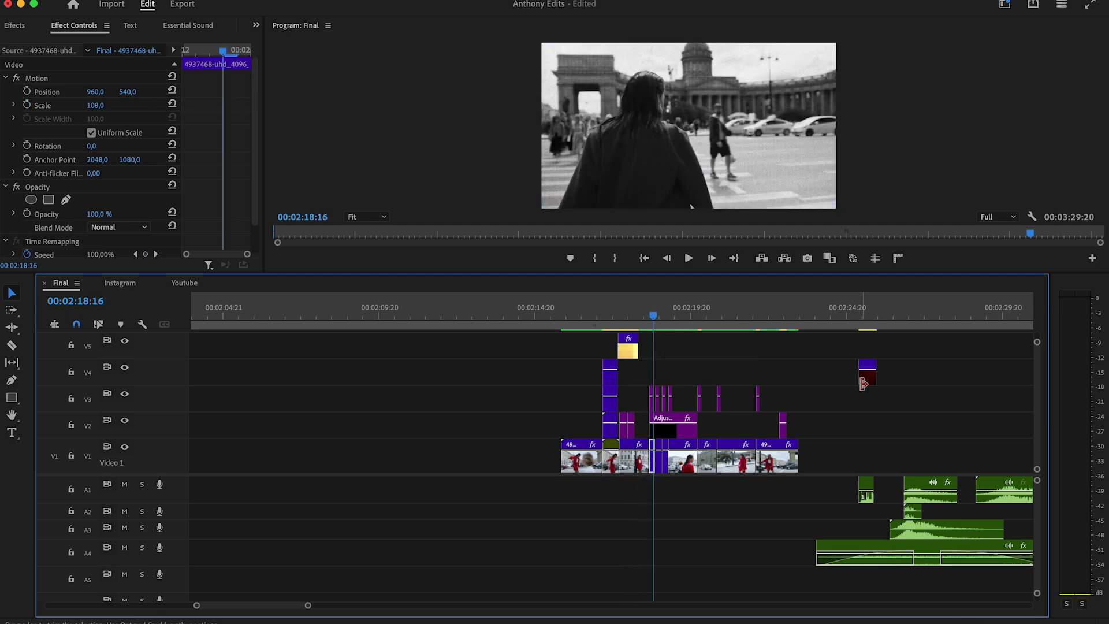
Step: Move the dark red overlay clip to V4 across the cut at the end of the black-and-white section and preview it
left_click_drag(868, 385, 825, 384)
left_click_drag(707, 367, 708, 367)
left_click_drag(693, 319, 692, 320)
left_click_drag(706, 380, 700, 380)
left_click_drag(693, 321, 704, 325)
Step: Select all the sound clips on tracks A1 to A4
left_click_drag(811, 490, 725, 562)
left_click_drag(307, 605, 289, 605)
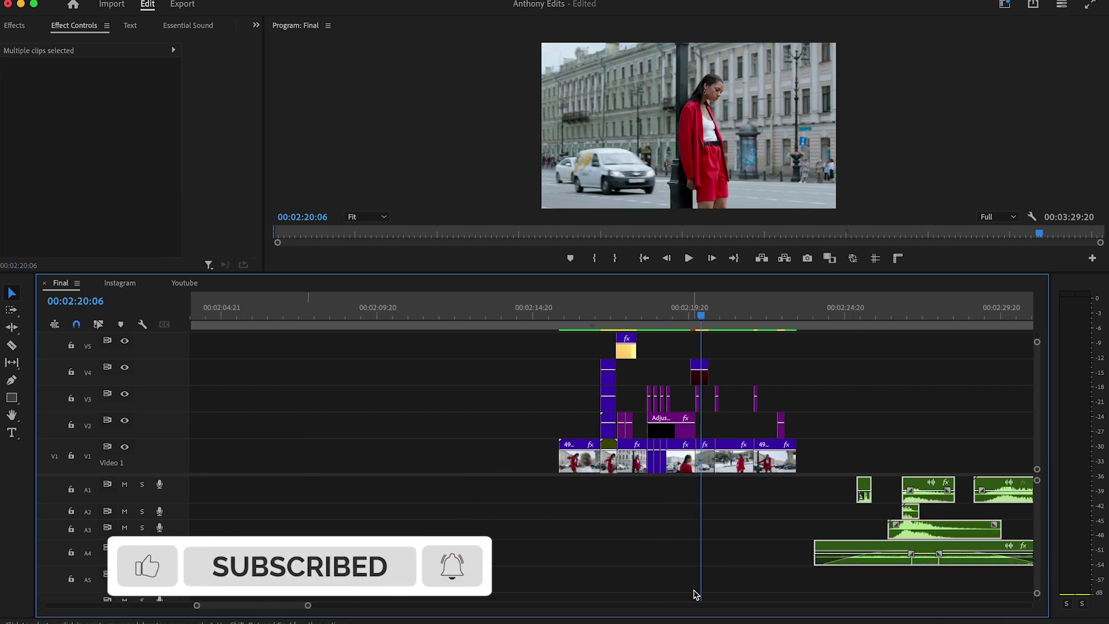